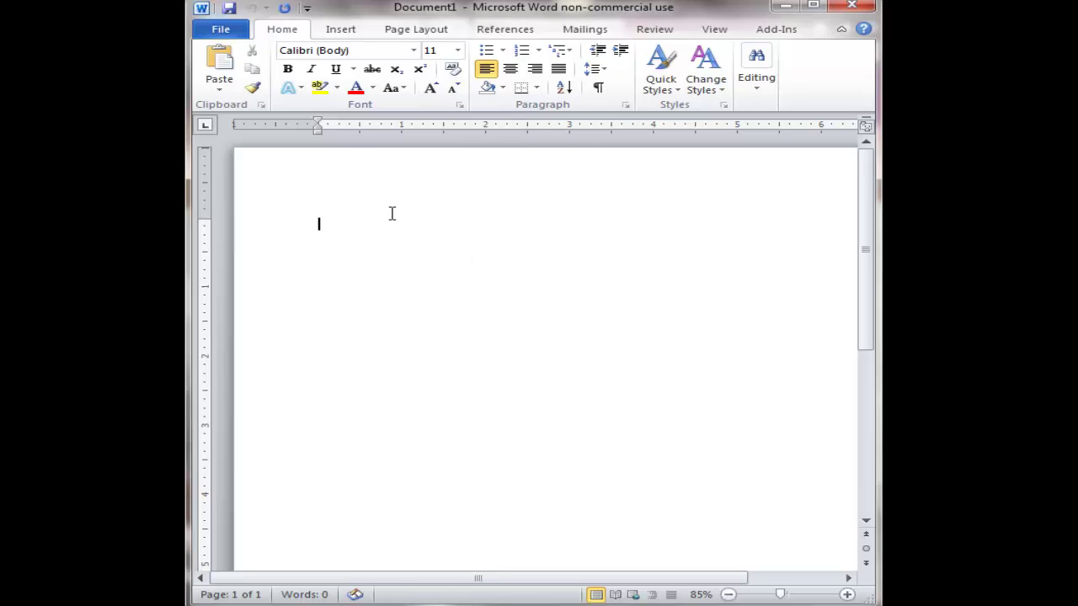
Step: Enter the topic prompt about an idea map describing a recent public event to a friend, and below it a slash-separated list of concert trip ideas
{"action": "type", "text": "Topic"}
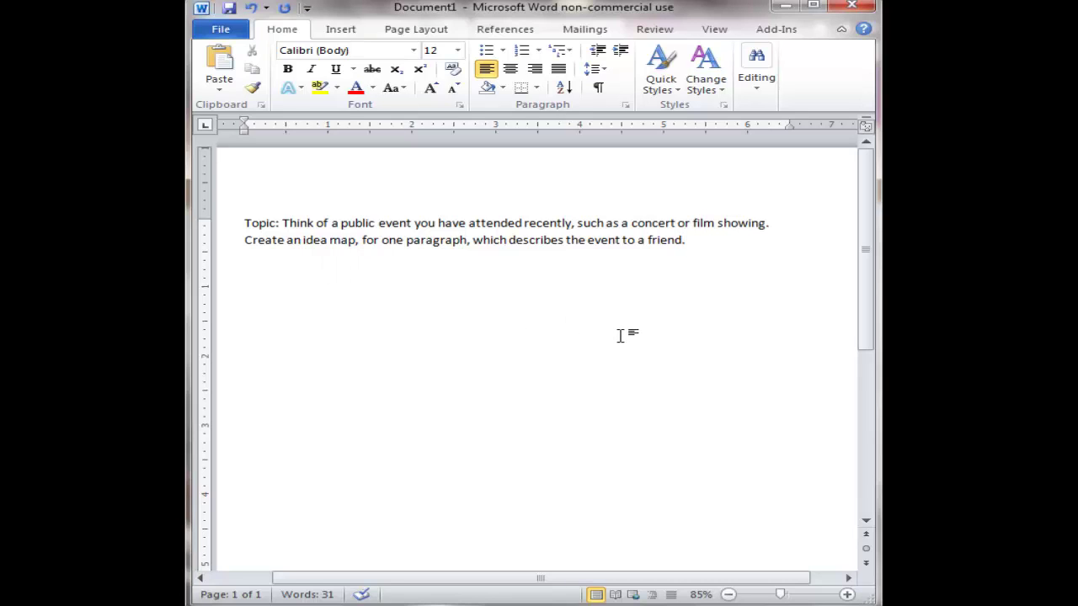
{"action": "key", "text": "Return"}
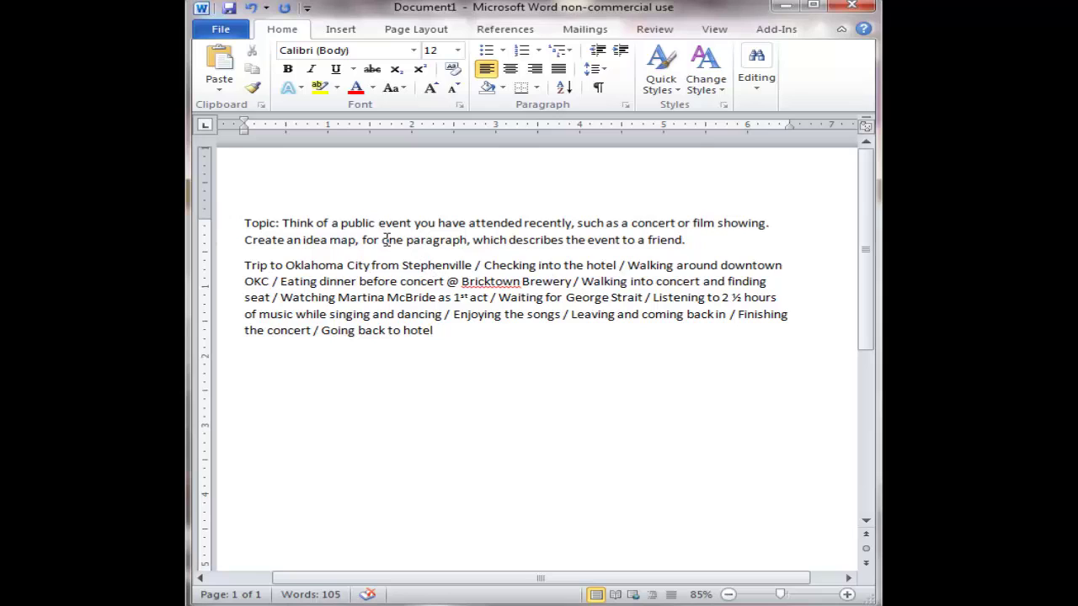
Step: Highlight "one paragraph" and "describes the event to a friend" in yellow in the topic prompt
{"action": "left_click_drag", "start_coordinate": [383, 240], "coordinate": [439, 244]}
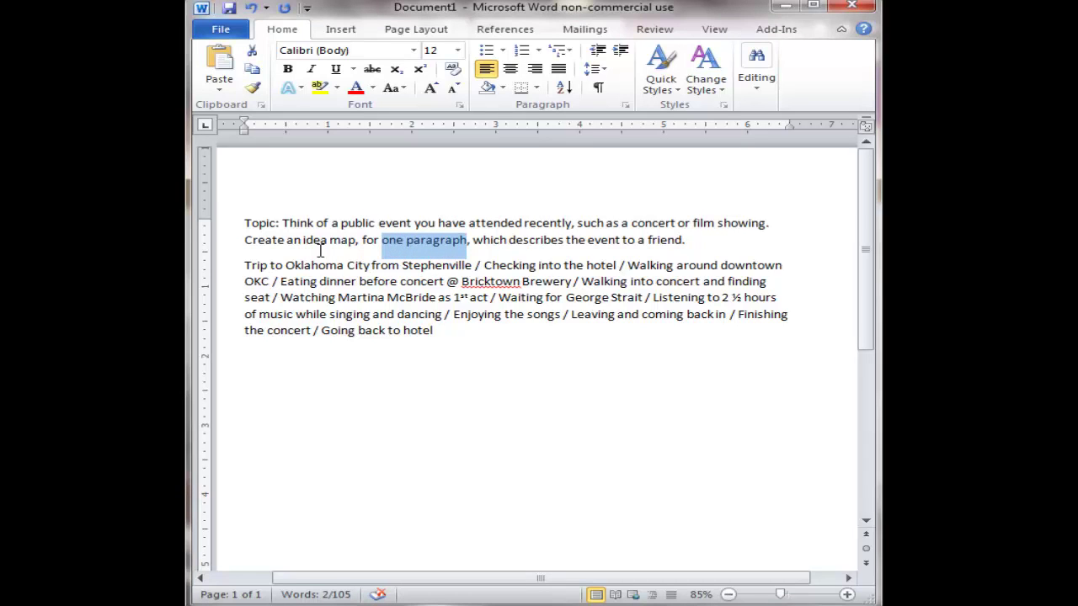
{"action": "left_click", "coordinate": [320, 86]}
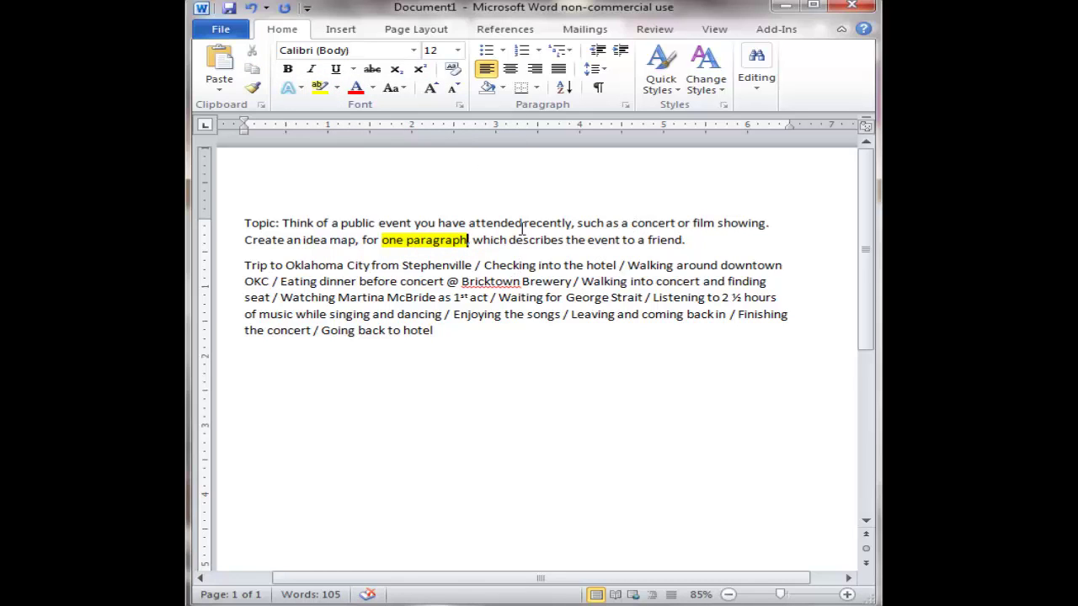
{"action": "left_click_drag", "start_coordinate": [509, 240], "coordinate": [674, 242]}
{"action": "left_click", "coordinate": [320, 87]}
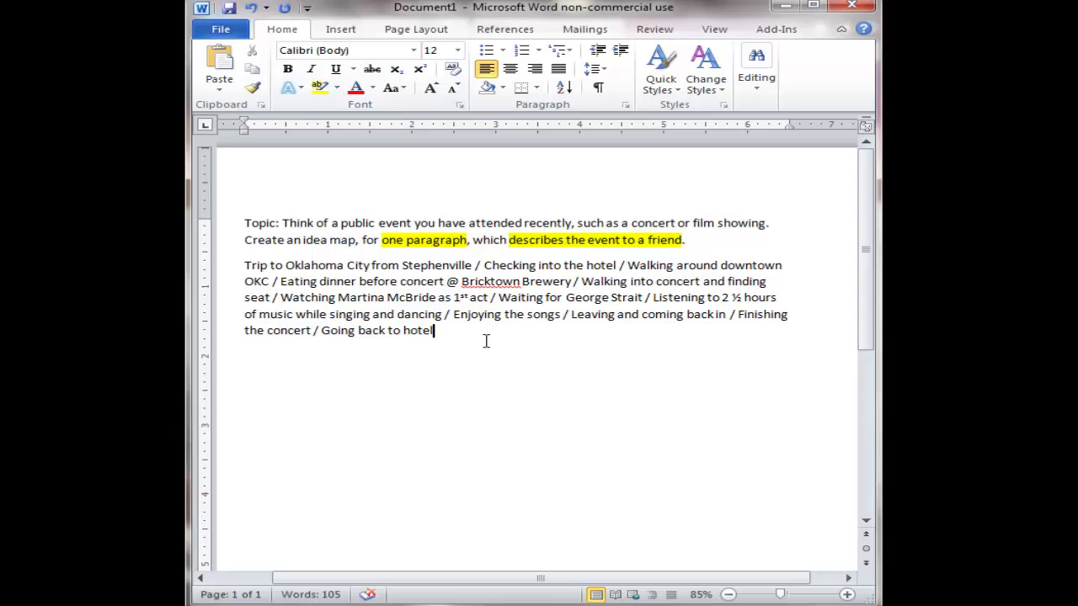
{"action": "key", "text": "Return"}
Step: Strike through the ideas "Checking into the hotel", "Walking around downtown OKC" and "Eating dinner before concert @ Bricktown Brewery"
{"action": "left_click_drag", "start_coordinate": [482, 266], "coordinate": [603, 262]}
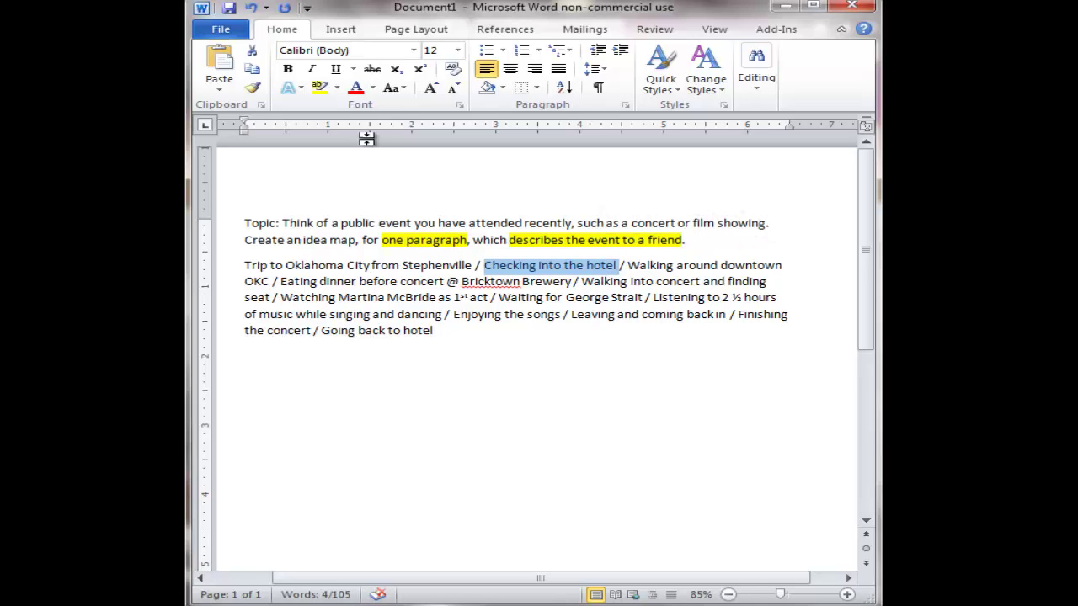
{"action": "left_click", "coordinate": [373, 71]}
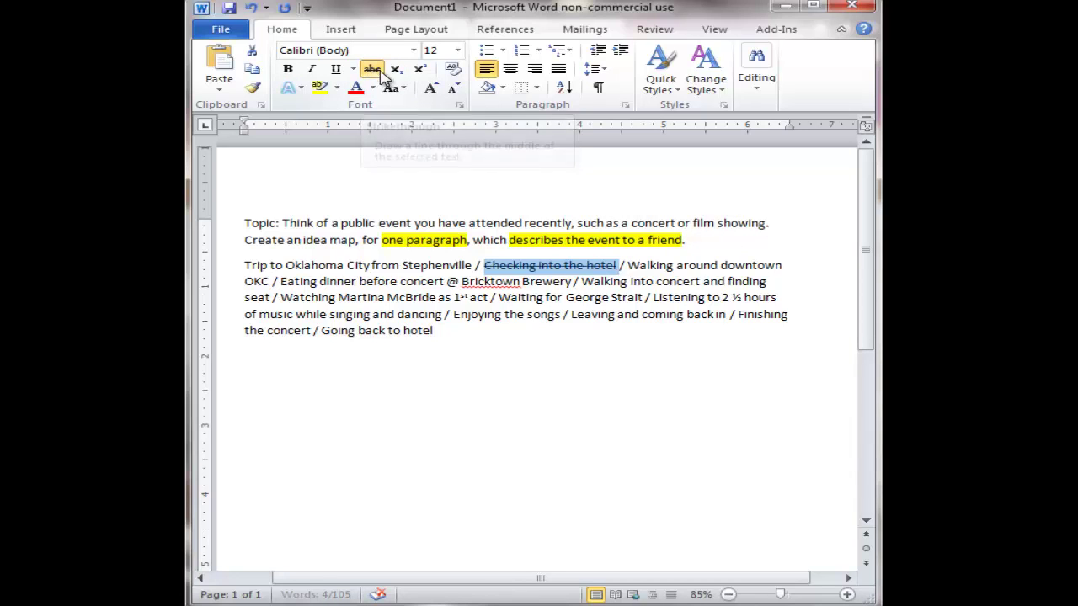
{"action": "left_click_drag", "start_coordinate": [627, 267], "coordinate": [270, 281]}
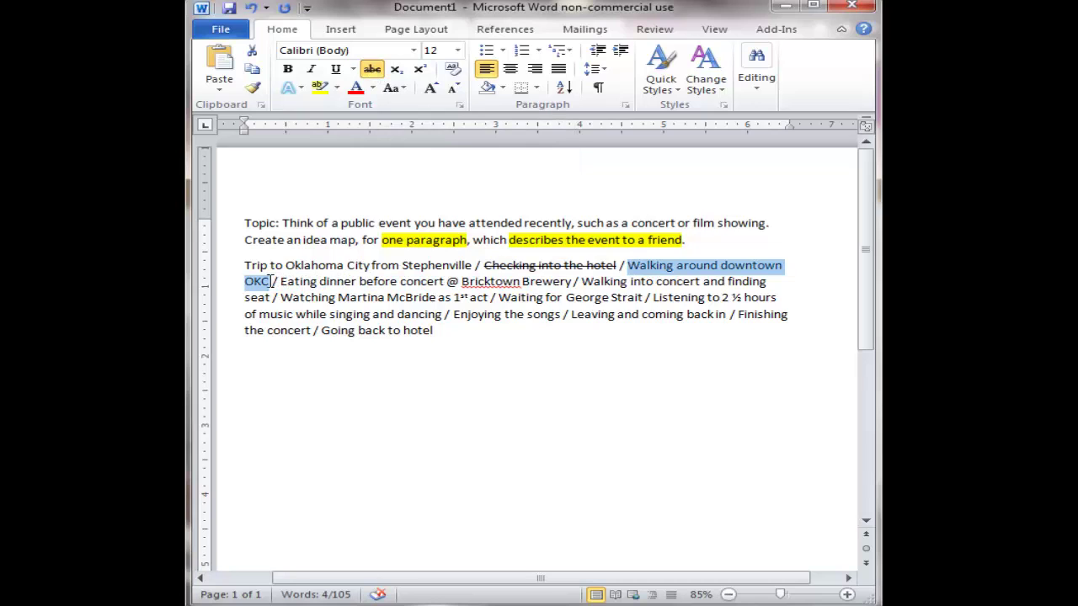
{"action": "left_click", "coordinate": [372, 69]}
{"action": "left_click", "coordinate": [282, 282]}
{"action": "left_click_drag", "start_coordinate": [280, 281], "coordinate": [573, 282]}
{"action": "left_click", "coordinate": [372, 69]}
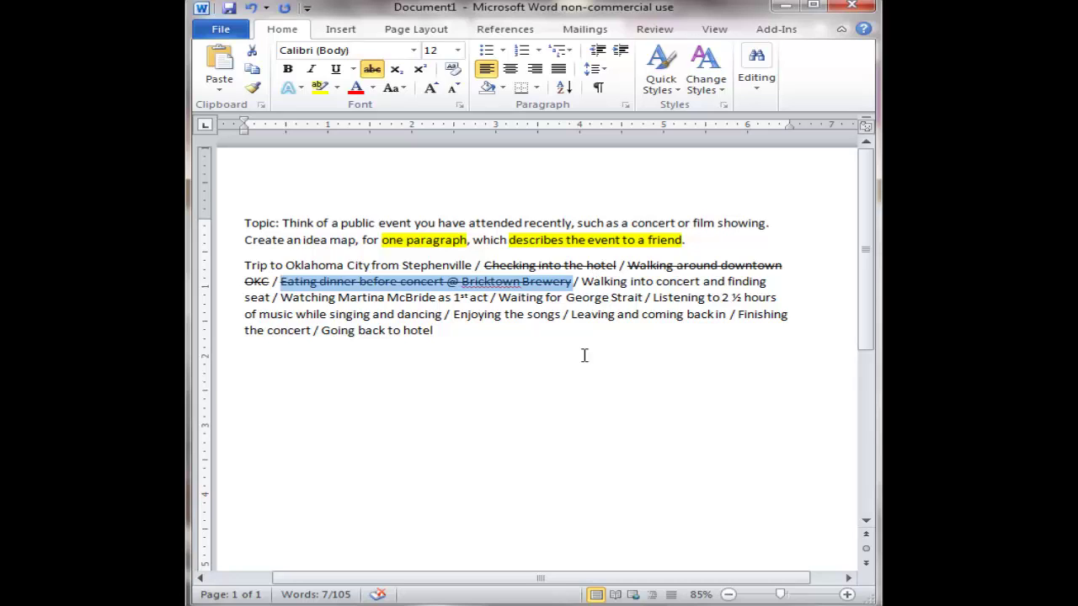
Step: Below the ideas, start a Roman-numeral outline with "[Main idea] In January 2013, my husband and I went to a George Strait concert in Oklahoma City."
{"action": "left_click", "coordinate": [529, 338]}
{"action": "key", "text": "Return"}
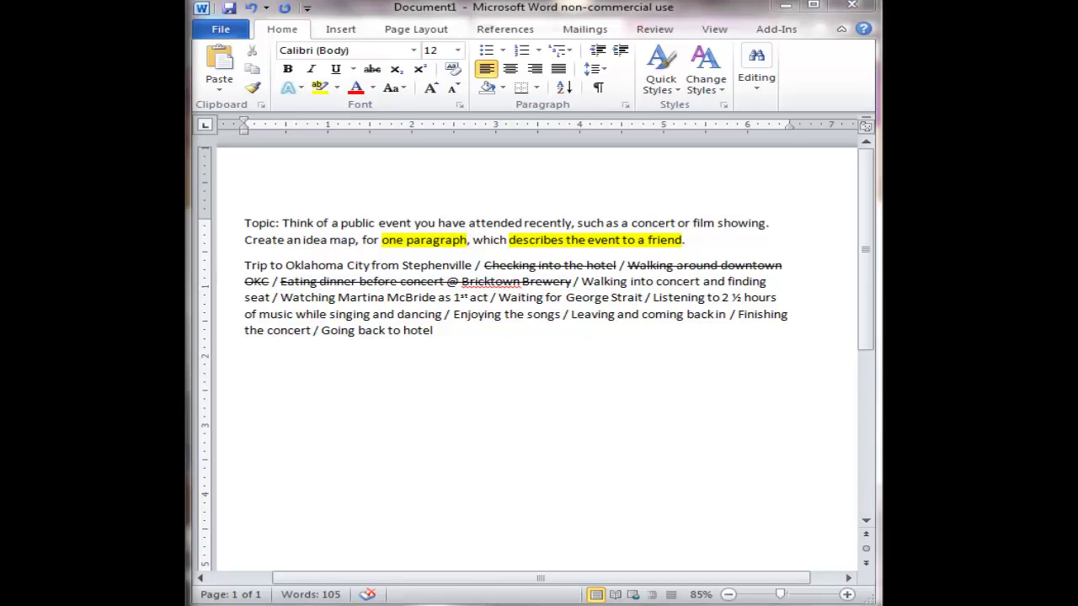
{"action": "key", "text": "BackSpace"}
{"action": "left_click", "coordinate": [346, 380]}
{"action": "key", "text": "Return"}
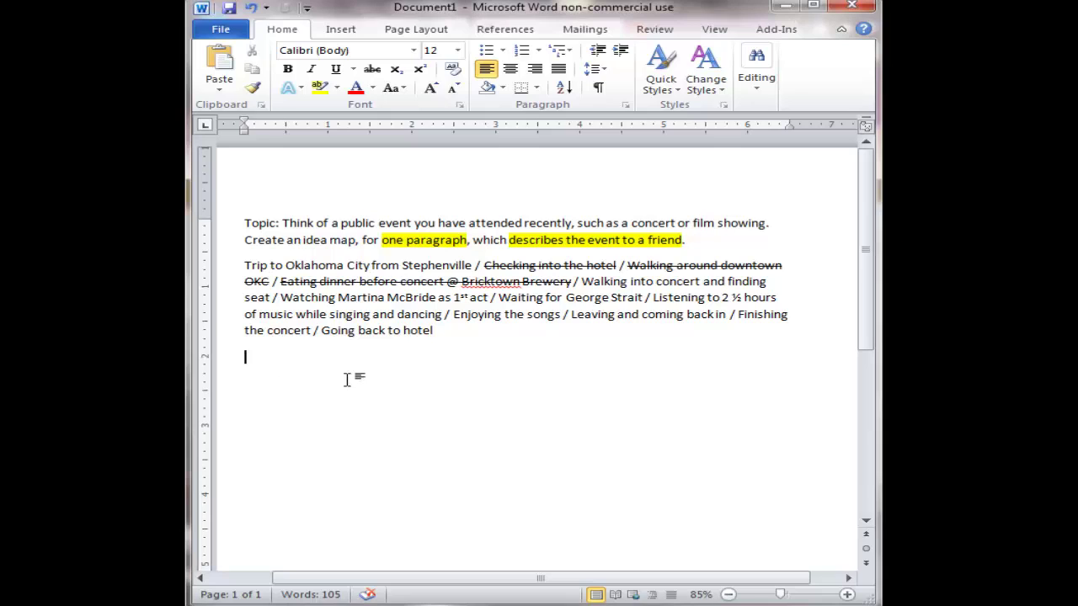
{"action": "type", "text": "I."}
{"action": "key", "text": "Tab"}
{"action": "type", "text": "(m"}
{"action": "key", "text": "BackSpace"}
{"action": "type", "text": "Main idea]"}
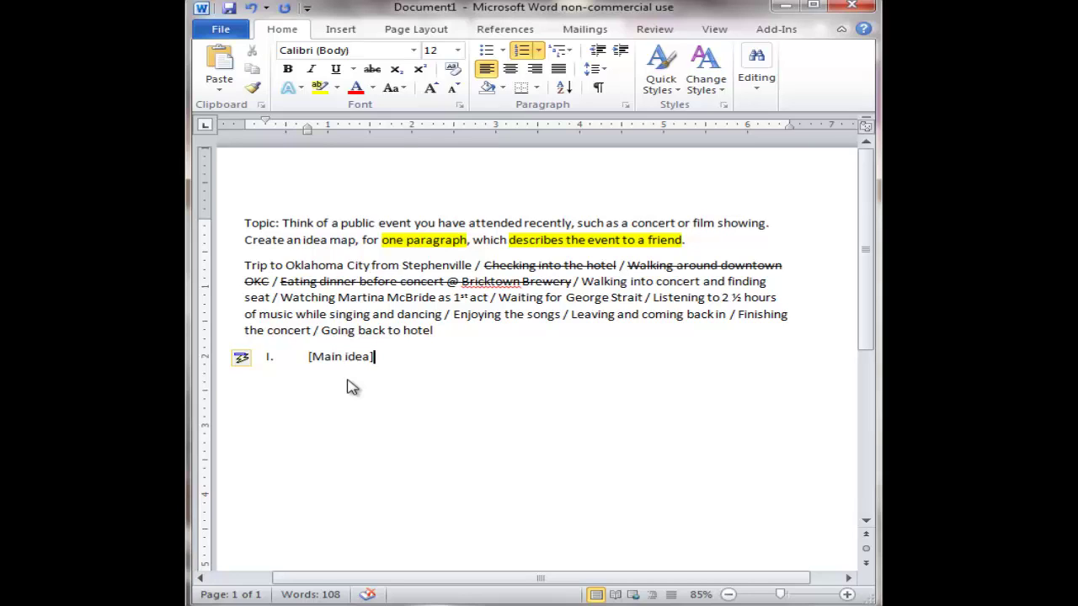
{"action": "type", "text": "In January 2013, my husband and I went to a George Strait concert in Oklahoma City."}
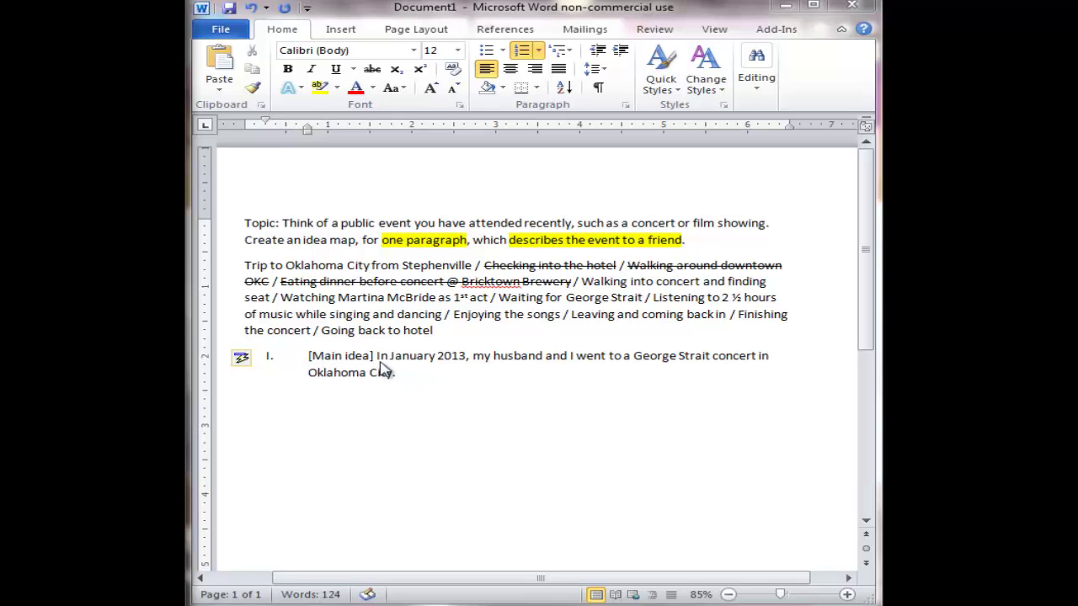
Step: Add an indented sub-item under the main idea reading "[Supporting detail] Trip from Stephenville to OKC; driving"
{"action": "left_click", "coordinate": [491, 376]}
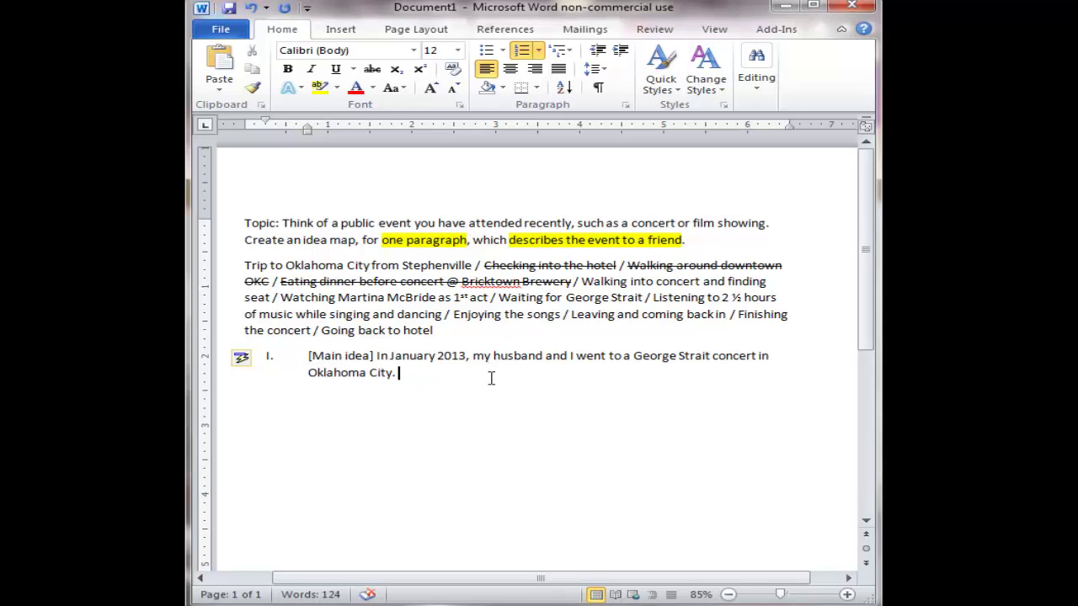
{"action": "key", "text": "Return"}
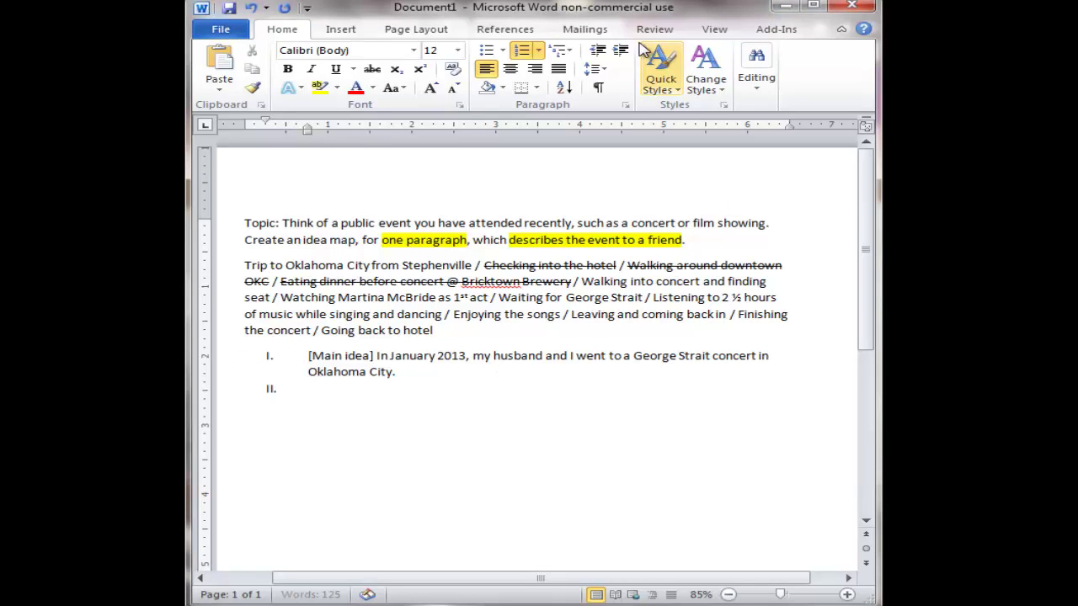
{"action": "left_click", "coordinate": [621, 53]}
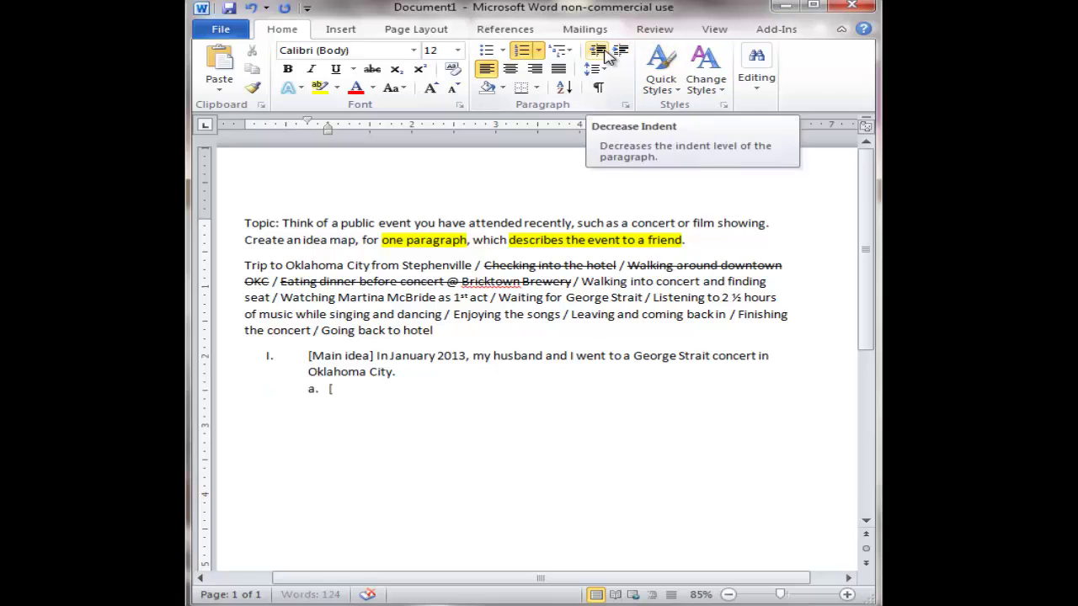
{"action": "type", "text": "[Supporting de"}
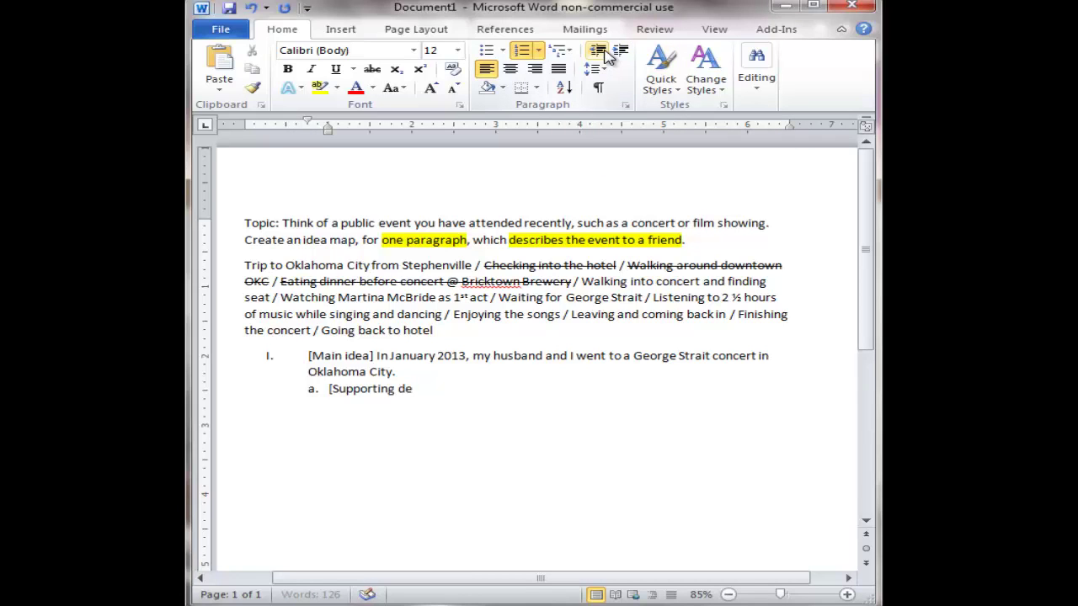
{"action": "type", "text": "tail] Trip"}
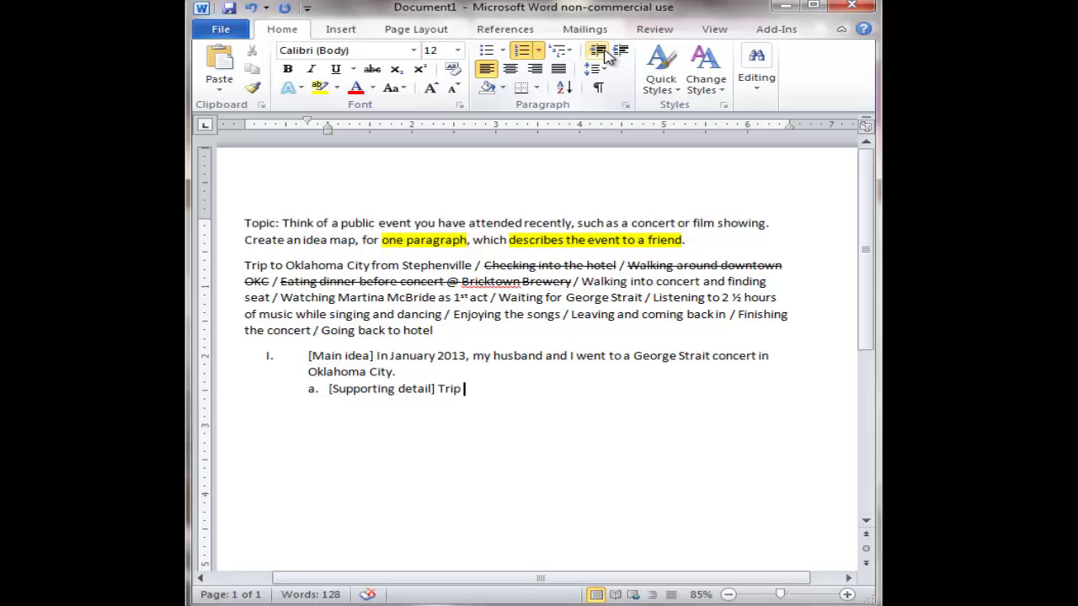
{"action": "type", "text": " from Stephenville"}
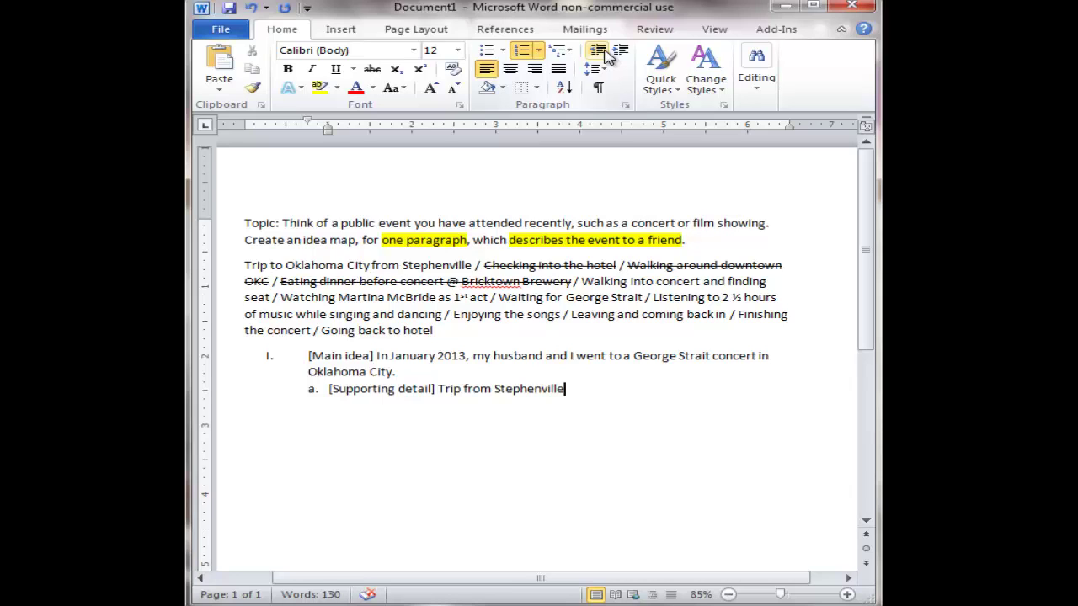
{"action": "type", "text": " to OKC; driving"}
Step: Add two more "[Supporting detail]" sub-items: "Walking into concert and finding our seats" and "Watching Martina McBride as the first act"
{"action": "key", "text": "Return"}
{"action": "type", "text": "[Supporting detail"}
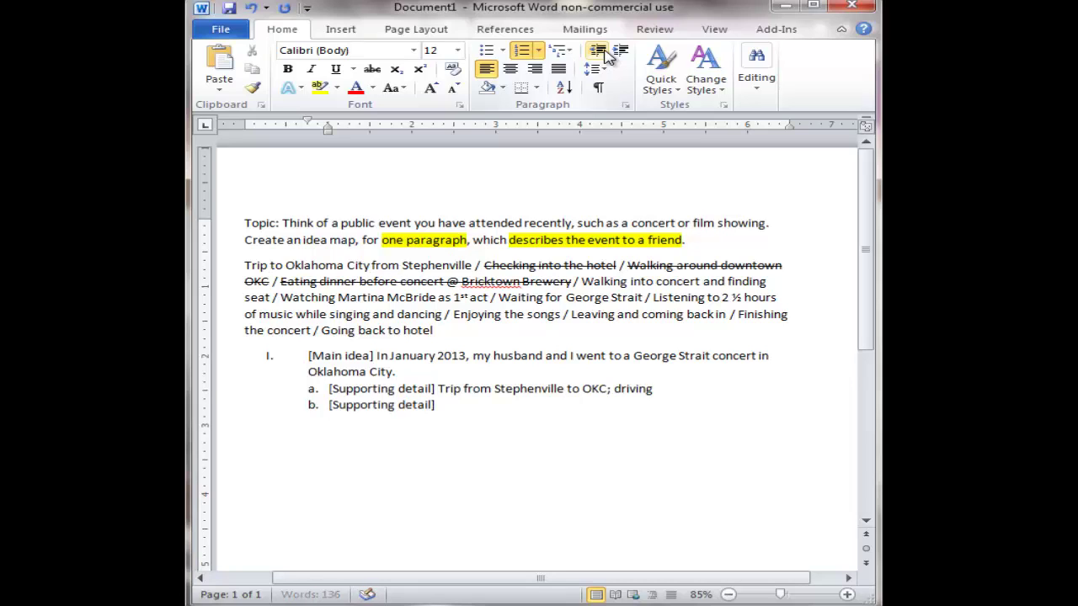
{"action": "type", "text": "] Walking into concert and finding our seats"}
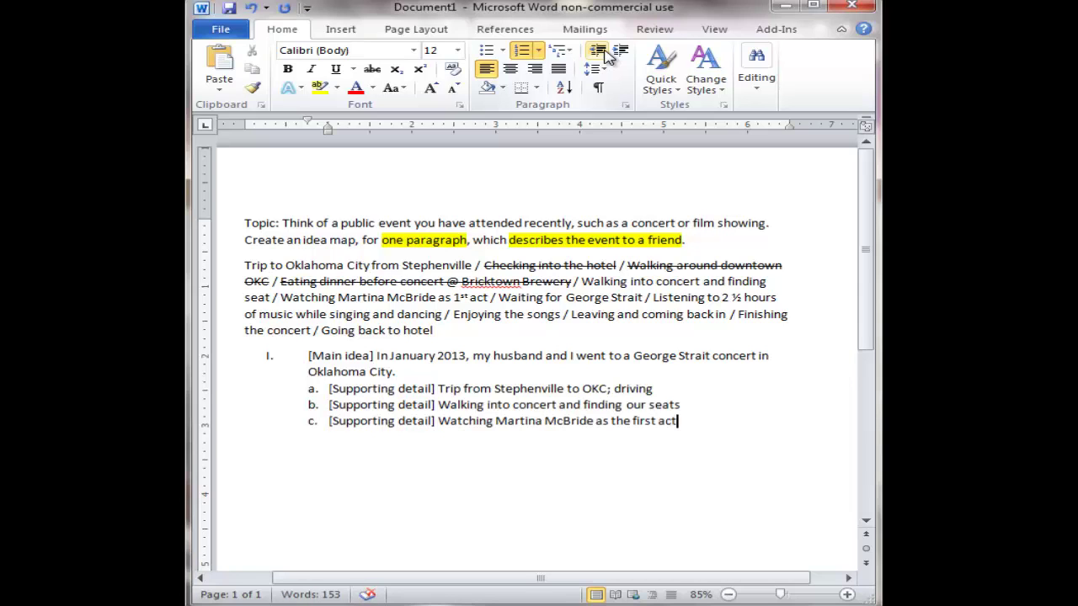
Step: Add sub-item d labelled "[Supporting detail]" and paste the copied sentences about watching George Strait sing for 2 ½ hours and dancing together
{"action": "key", "text": "Return"}
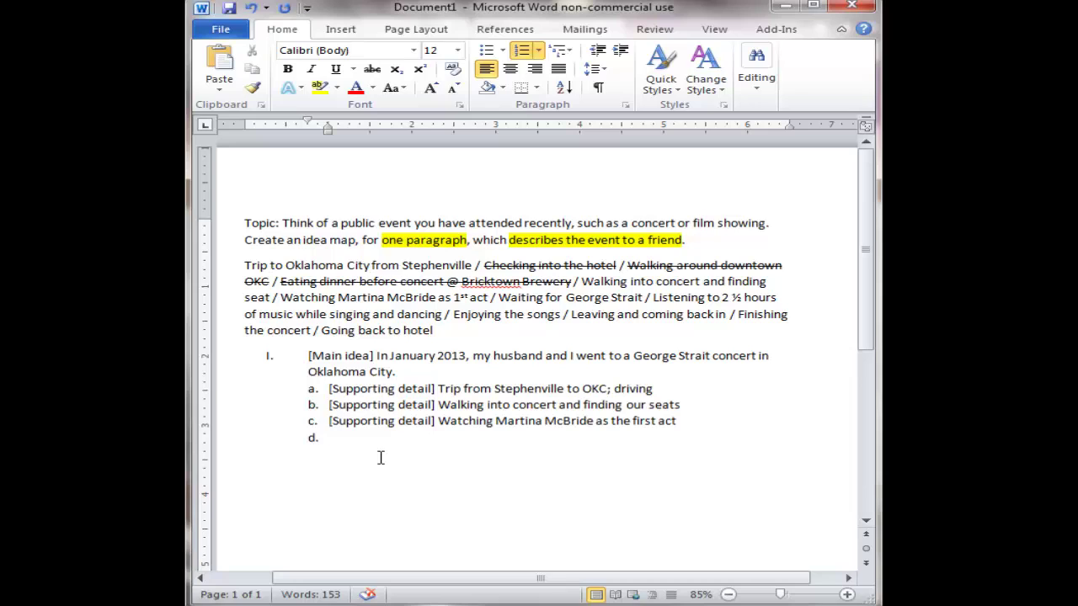
{"action": "type", "text": "[Supporting detail"}
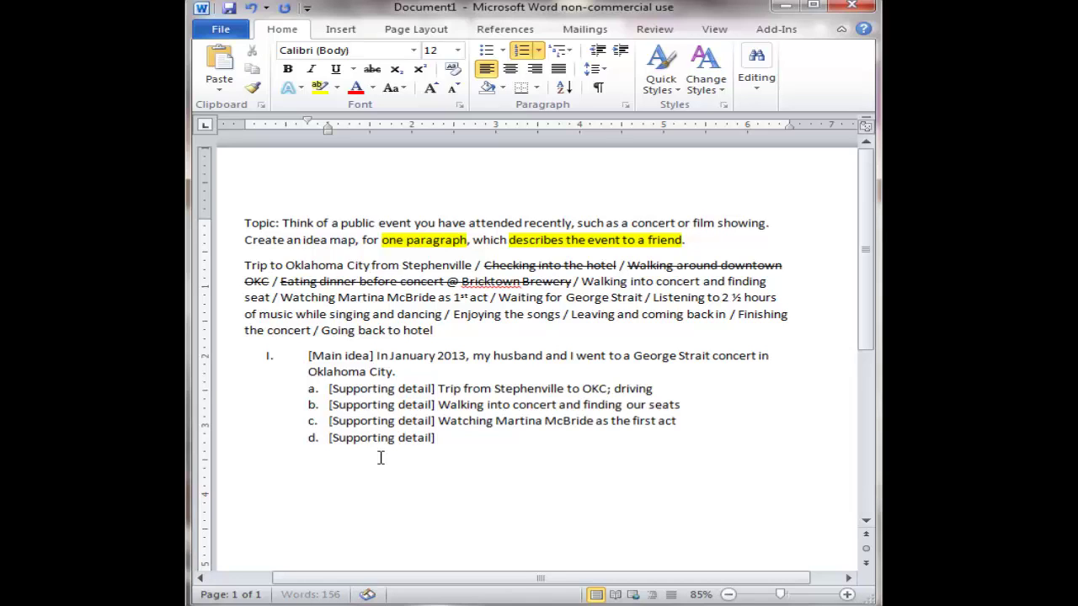
{"action": "type", "text": "]"}
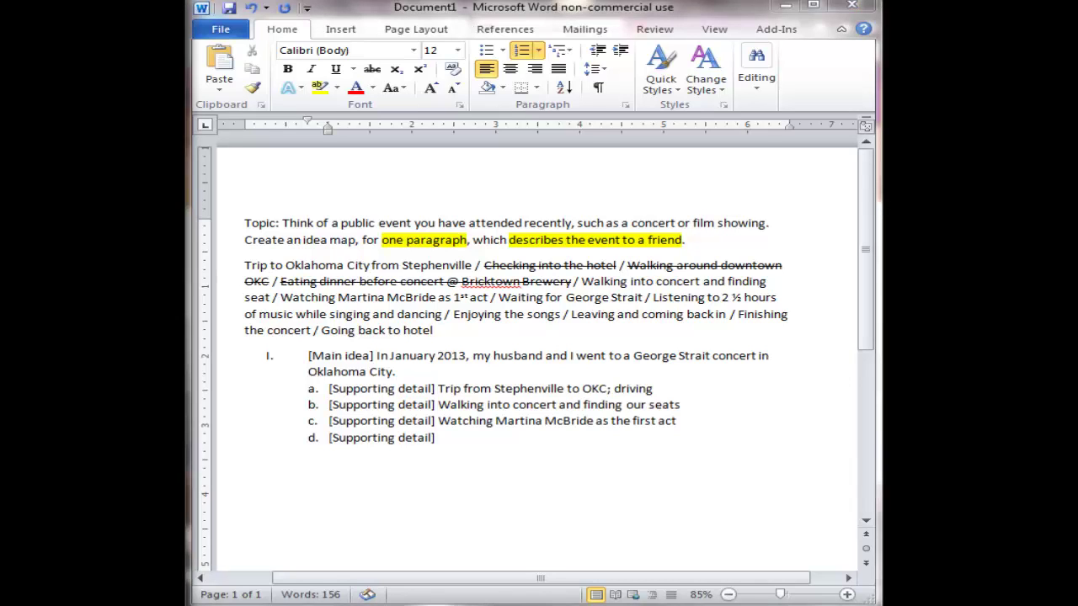
{"action": "left_click_drag", "start_coordinate": [223, 396], "coordinate": [223, 265]}
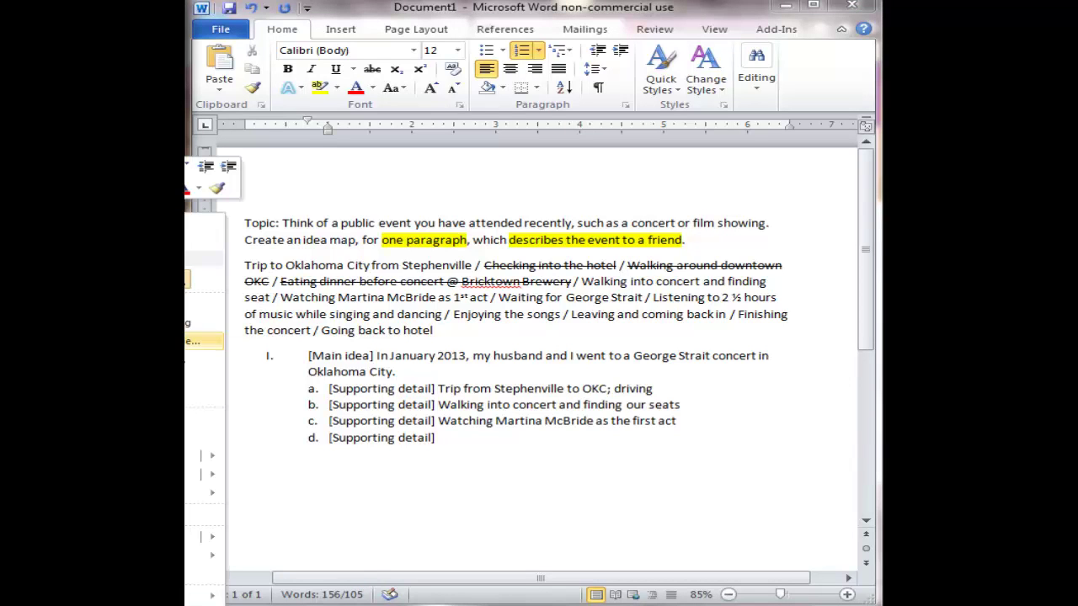
{"action": "right_click", "coordinate": [474, 438]}
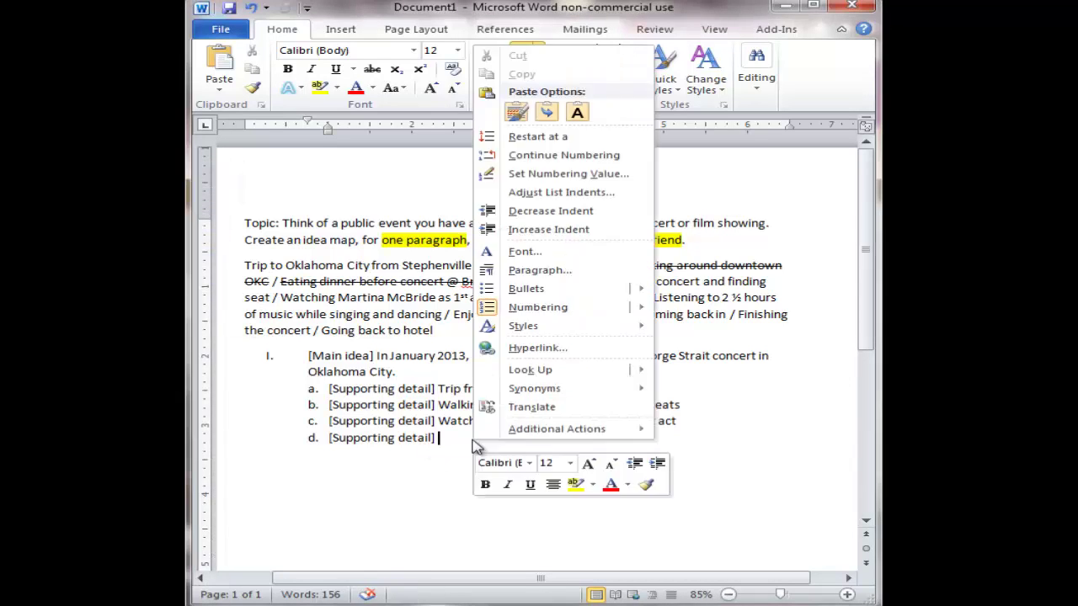
{"action": "left_click", "coordinate": [543, 115]}
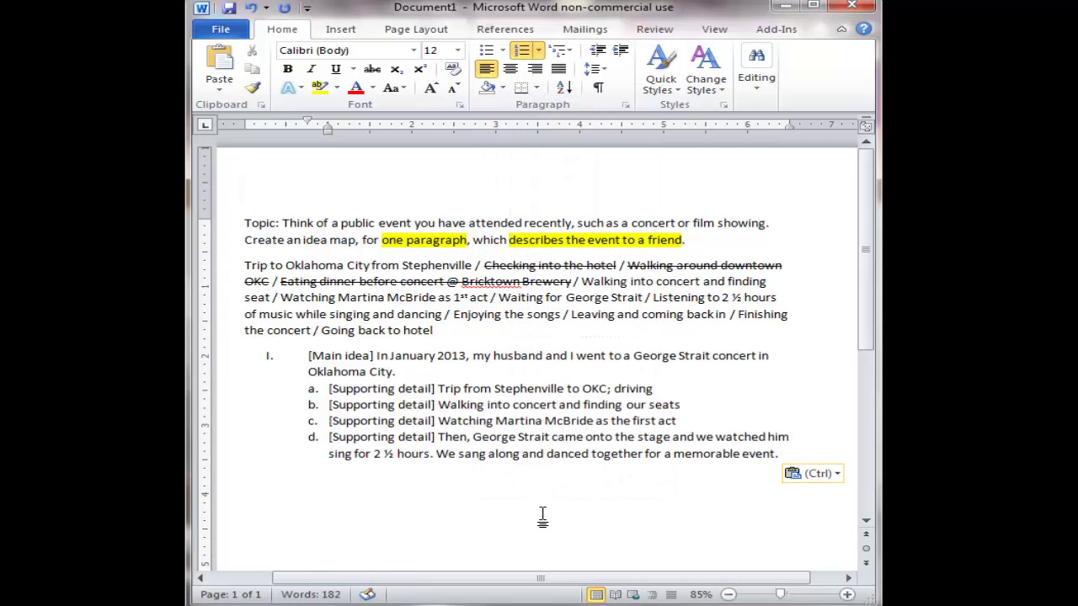
Step: Add sub-item e reading "[Conclusion sentence] We finished the wonderful concert, and went back the hotel." and end the list
{"action": "key", "text": "Return"}
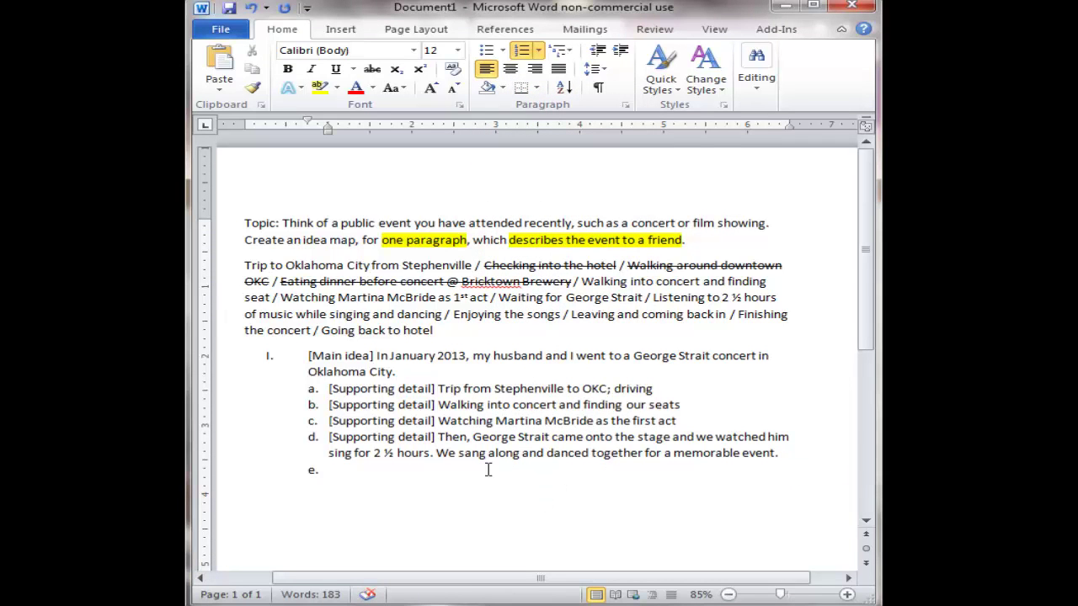
{"action": "type", "text": "[Conclusio"}
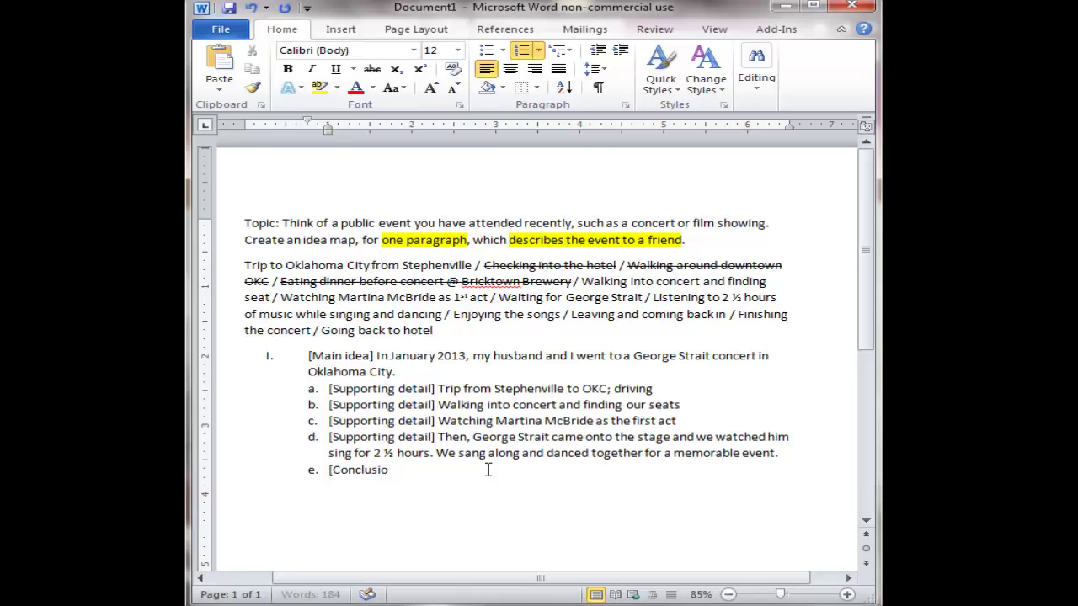
{"action": "type", "text": "n sentence"}
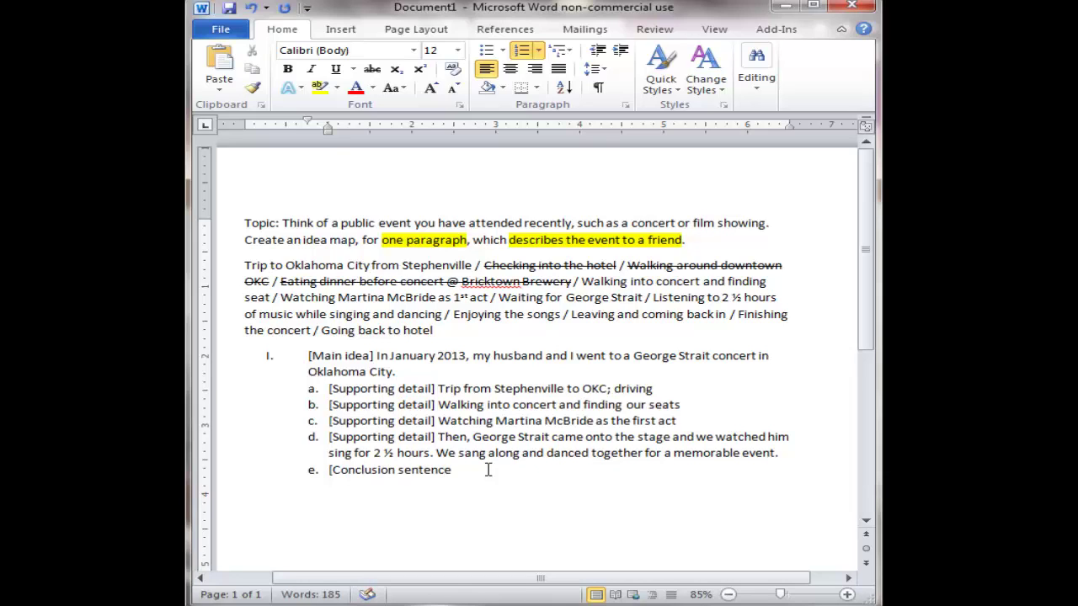
{"action": "type", "text": "] We finished the wonder"}
{"action": "type", "text": "ful concer"}
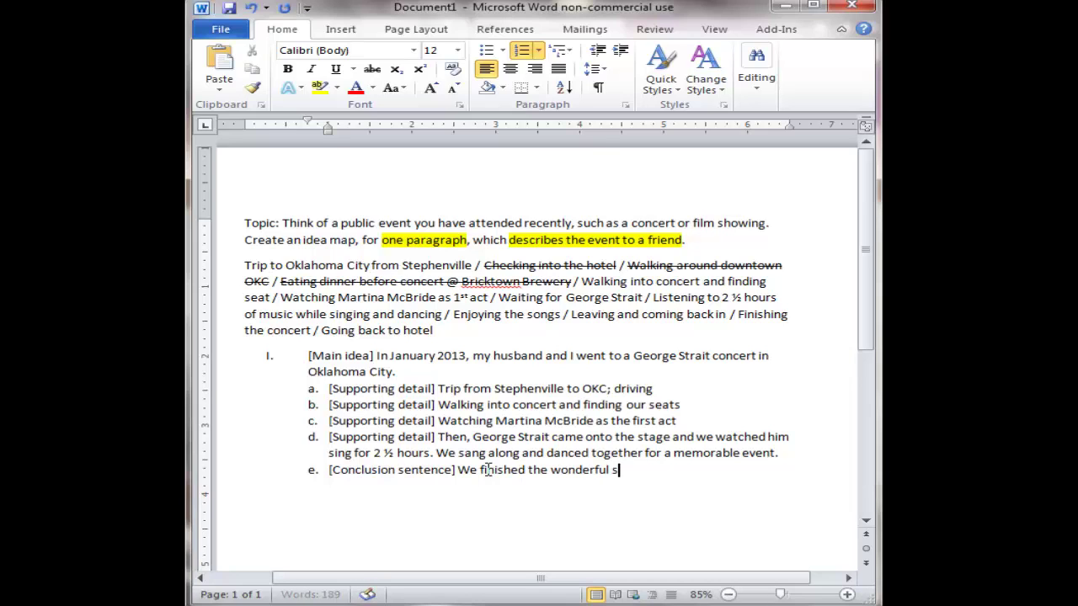
{"action": "type", "text": "t, and went back"}
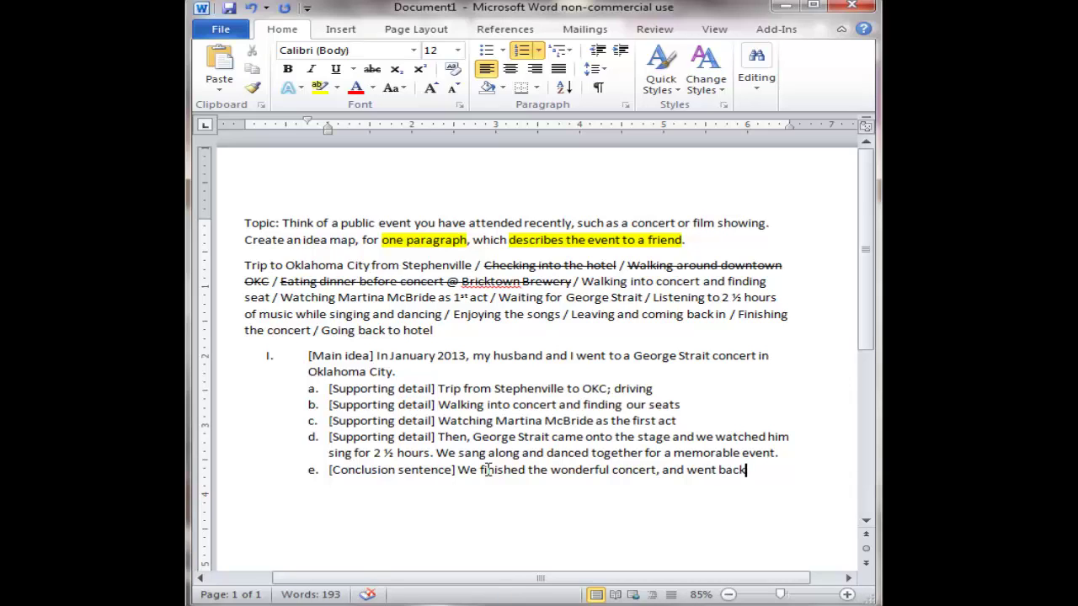
{"action": "type", "text": " the hotel."}
{"action": "key", "text": "Return"}
{"action": "key", "text": "Return"}
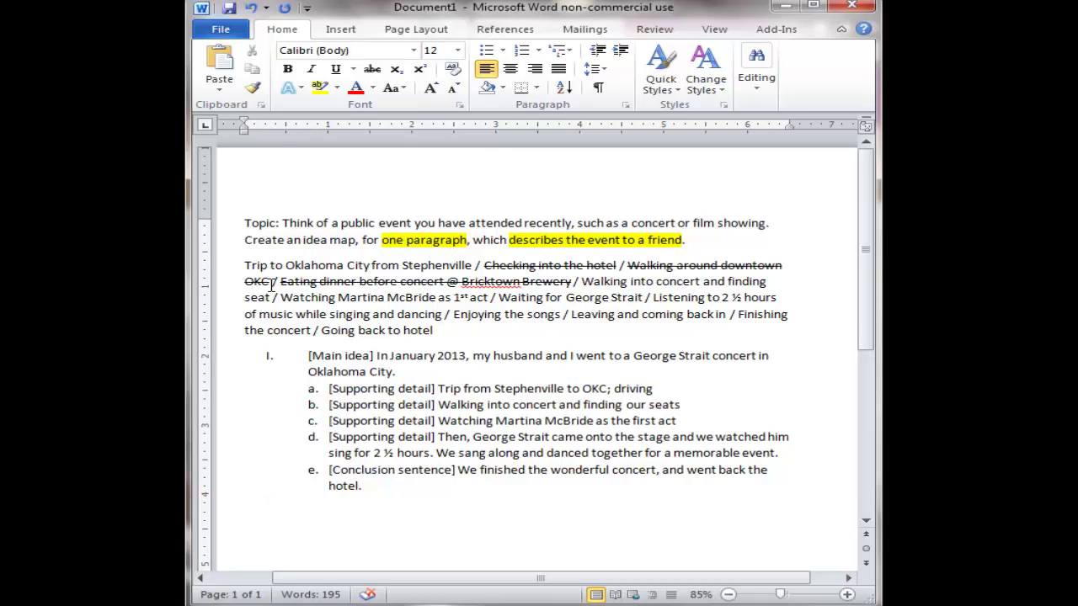
Step: Insert a new line above the topic prompt and enter the heading "Task #4" on it
{"action": "key", "text": "Return"}
{"action": "key", "text": "Up"}
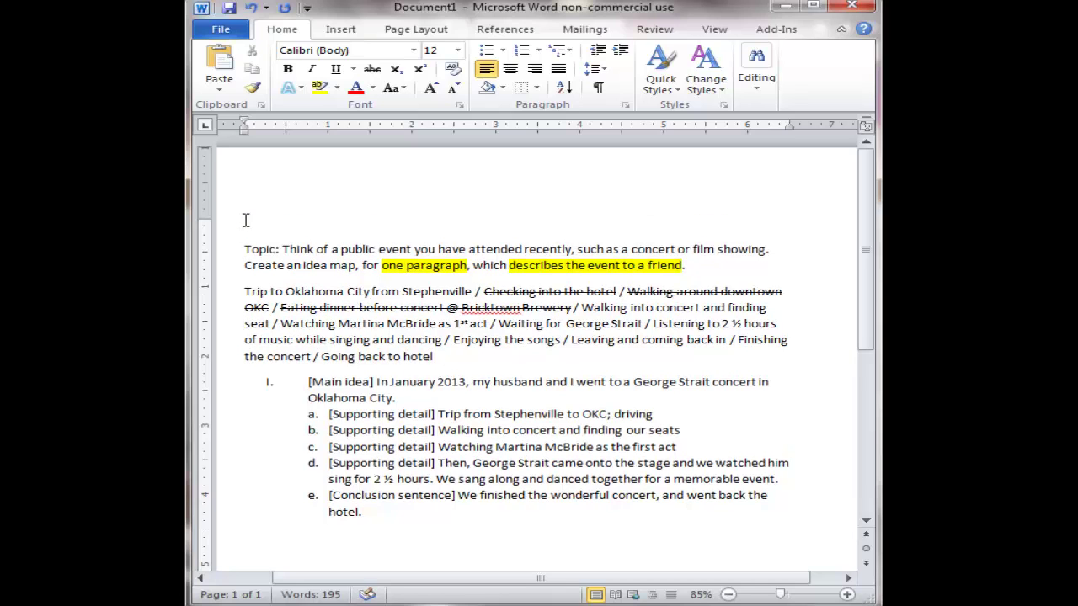
{"action": "type", "text": "Task#4"}
Step: Save the document to the Desktop as a Word document named "Task 4"
{"action": "left_click", "coordinate": [221, 32]}
{"action": "left_click", "coordinate": [240, 79]}
{"action": "left_click", "coordinate": [274, 120]}
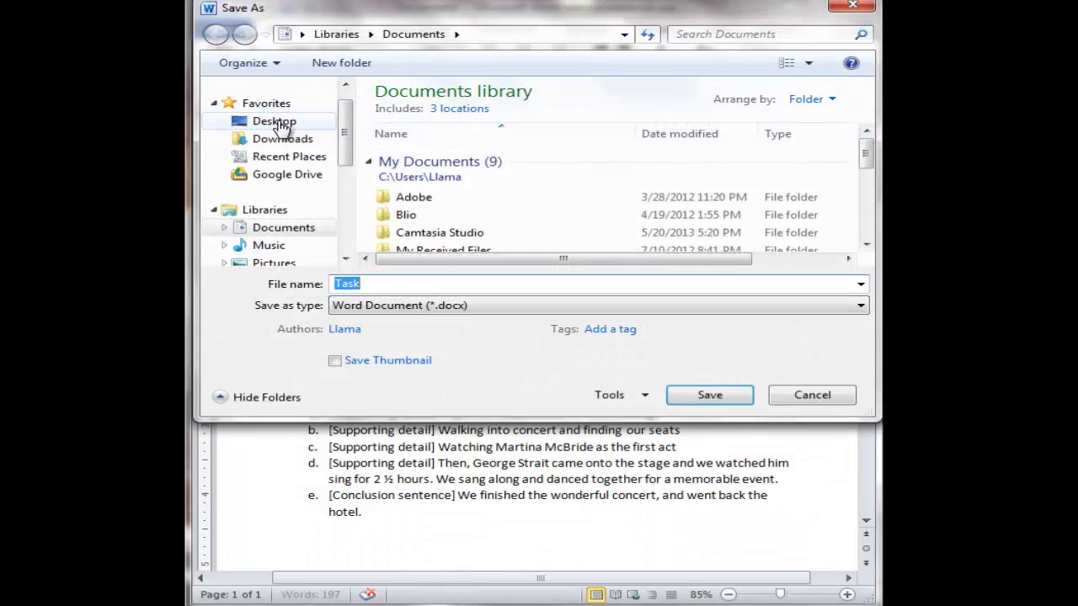
{"action": "left_click", "coordinate": [376, 285]}
{"action": "left_click", "coordinate": [376, 284]}
{"action": "type", "text": "4"}
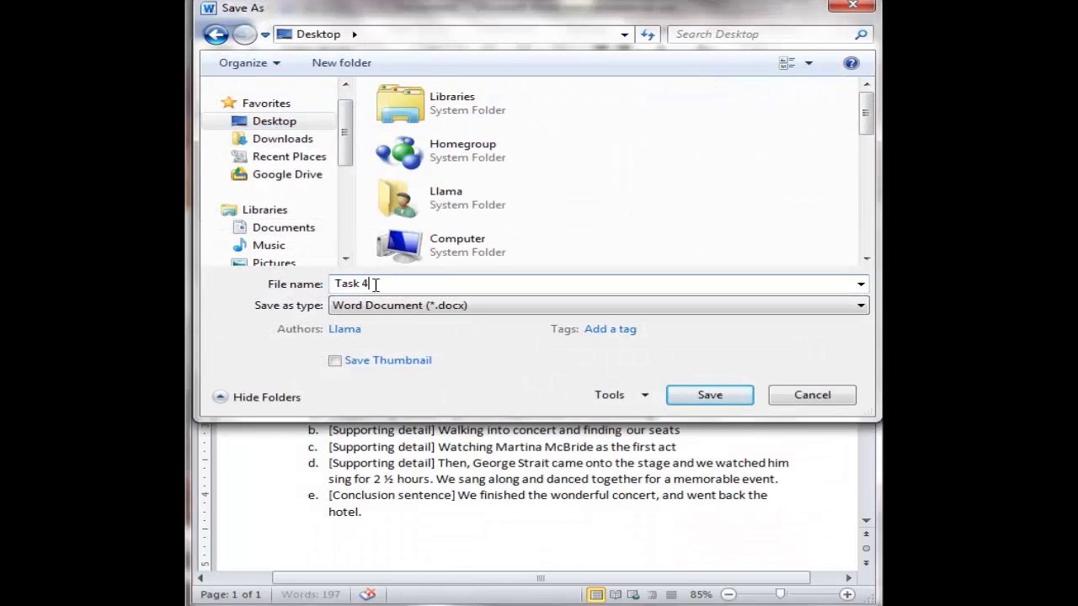
{"action": "left_click", "coordinate": [689, 397]}
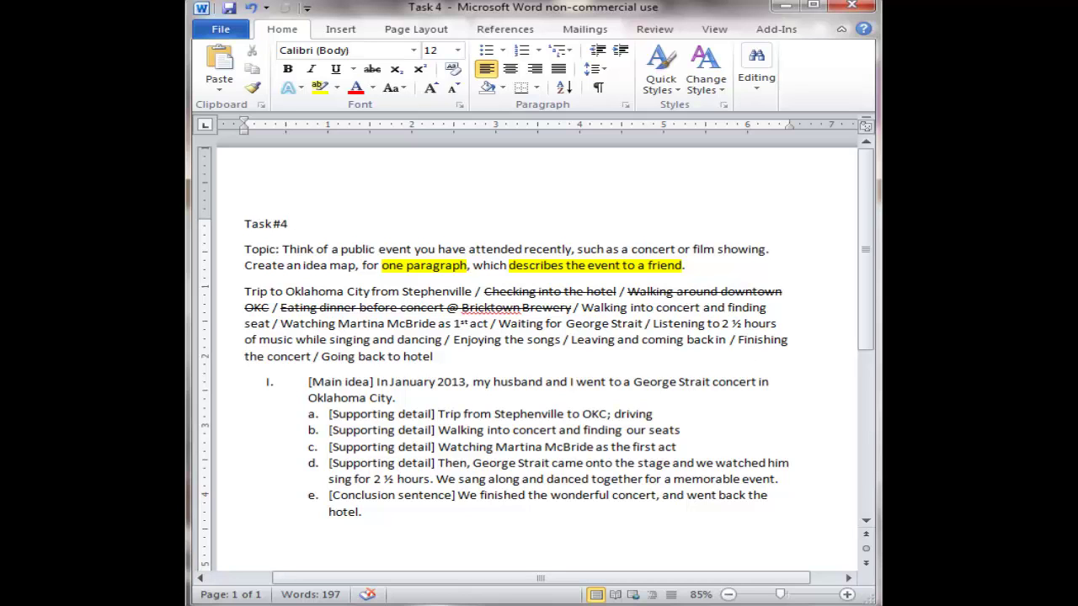
Step: Close the document and open the "Summer I, Writing Journal" item on the Blackboard course page
{"action": "left_click", "coordinate": [874, 5]}
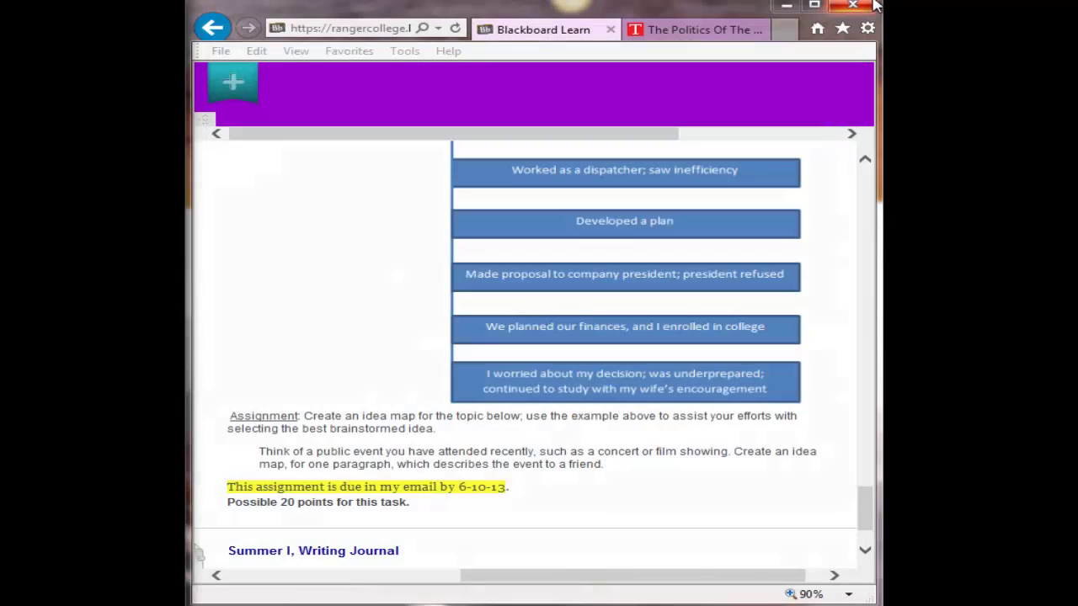
{"action": "scroll", "coordinate": [302, 560], "scroll_direction": "down", "scroll_amount": 1}
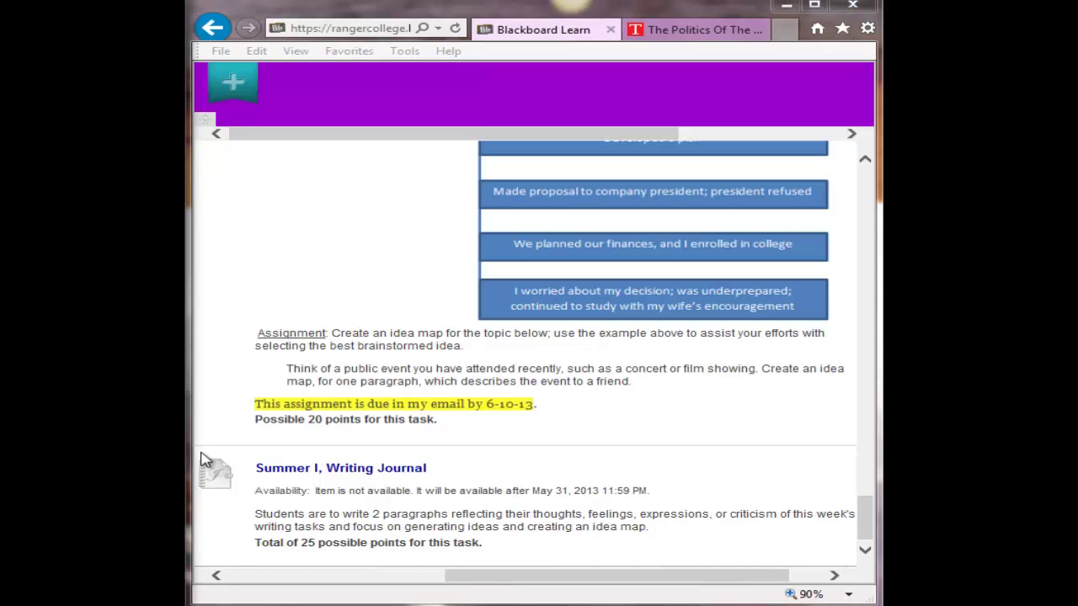
{"action": "left_click", "coordinate": [295, 477]}
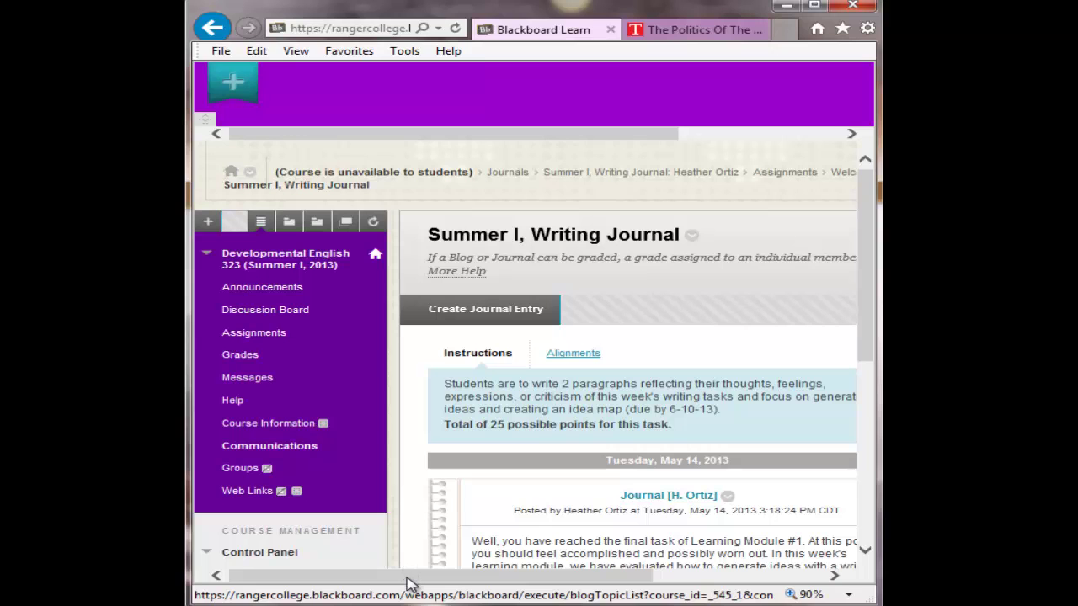
Step: Start a new journal entry and title it "Journal Entry" followed by the author's initial and surname
{"action": "left_click_drag", "start_coordinate": [408, 581], "coordinate": [479, 552]}
{"action": "scroll", "coordinate": [479, 551], "scroll_direction": "right", "scroll_amount": 1}
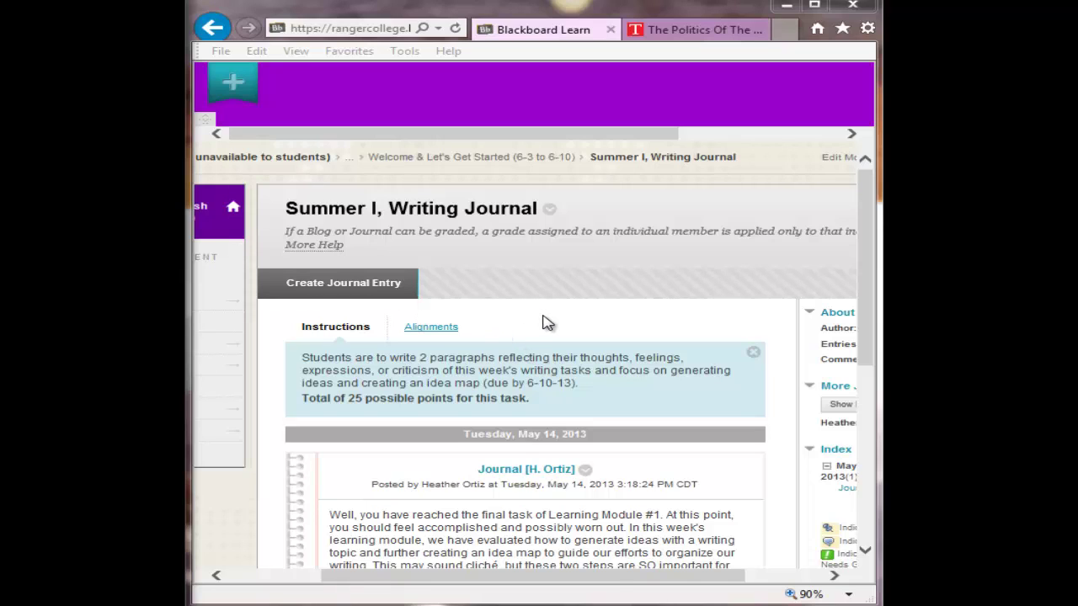
{"action": "left_click_drag", "start_coordinate": [873, 236], "coordinate": [869, 261]}
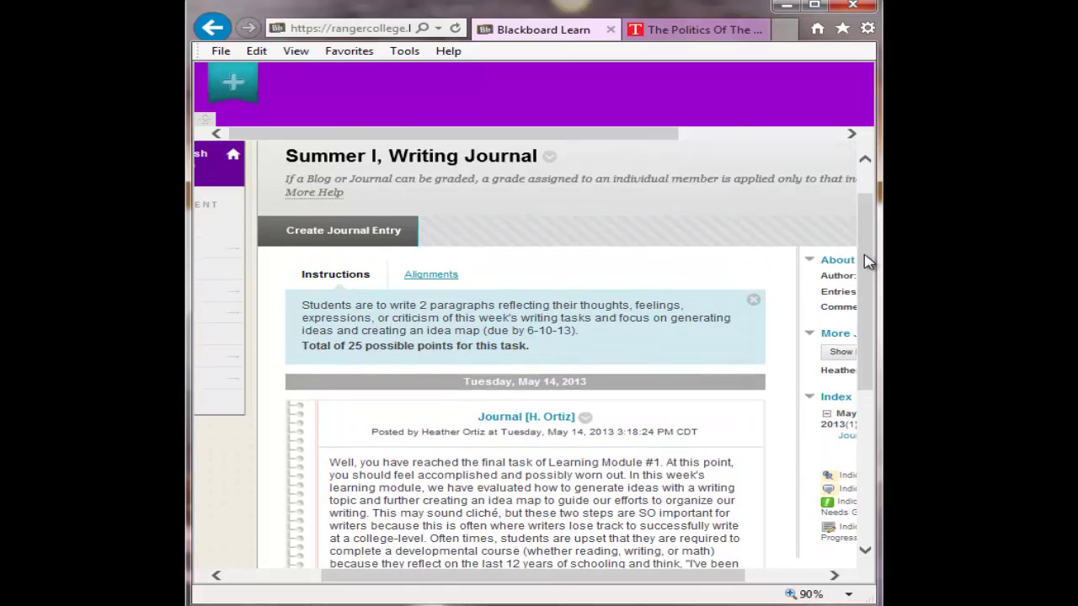
{"action": "left_click", "coordinate": [381, 235]}
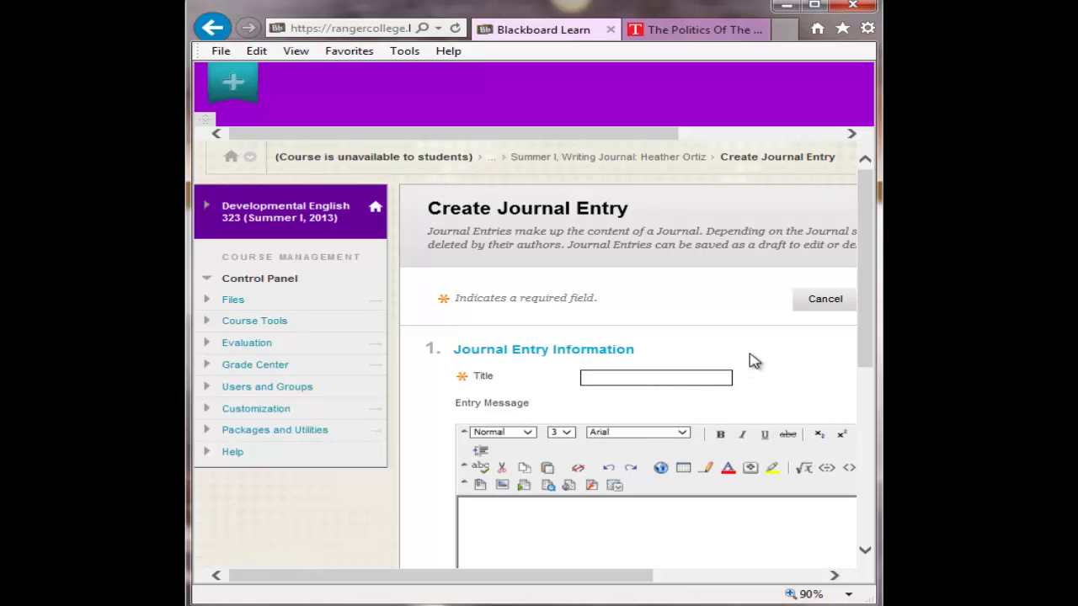
{"action": "type", "text": "Journal Entry - H. Ortiz"}
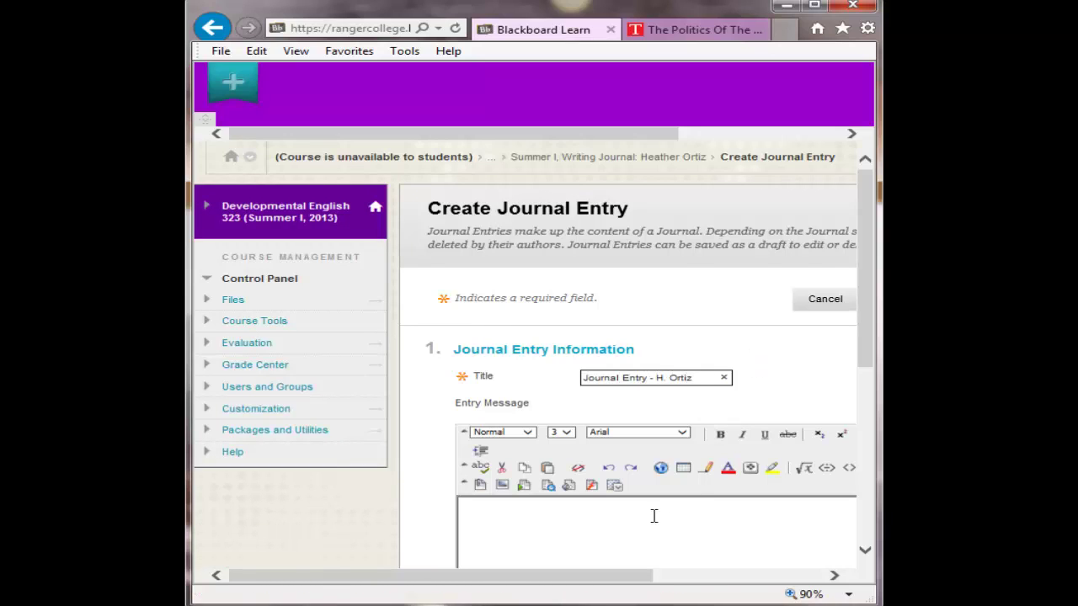
Step: Enter the sample text "jdklfjsadlkfjo" as the entry message and cancel the journal entry
{"action": "left_click_drag", "start_coordinate": [631, 580], "coordinate": [746, 577]}
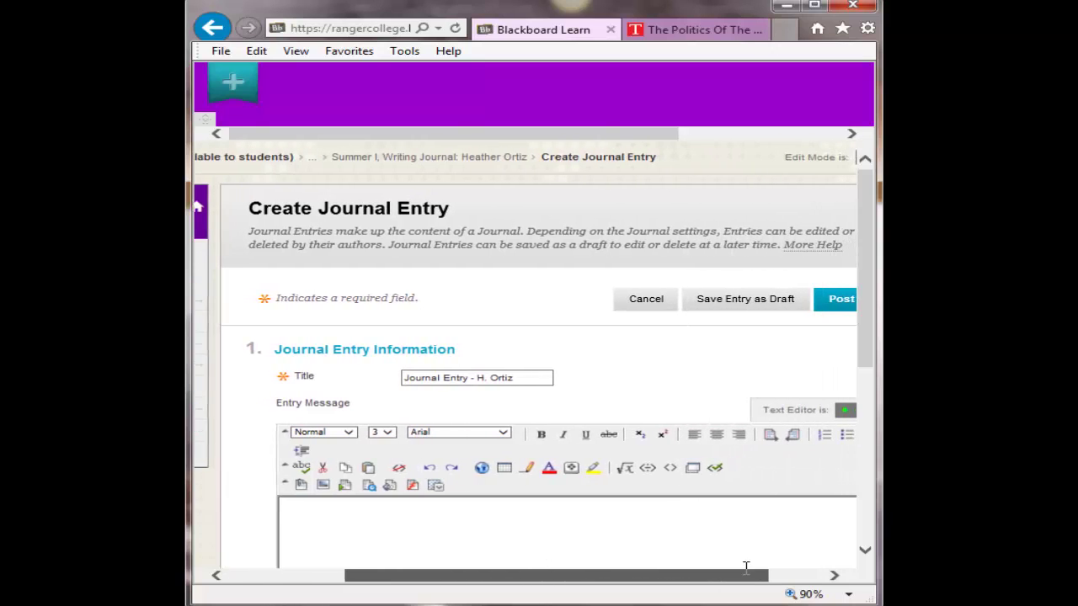
{"action": "left_click", "coordinate": [541, 511]}
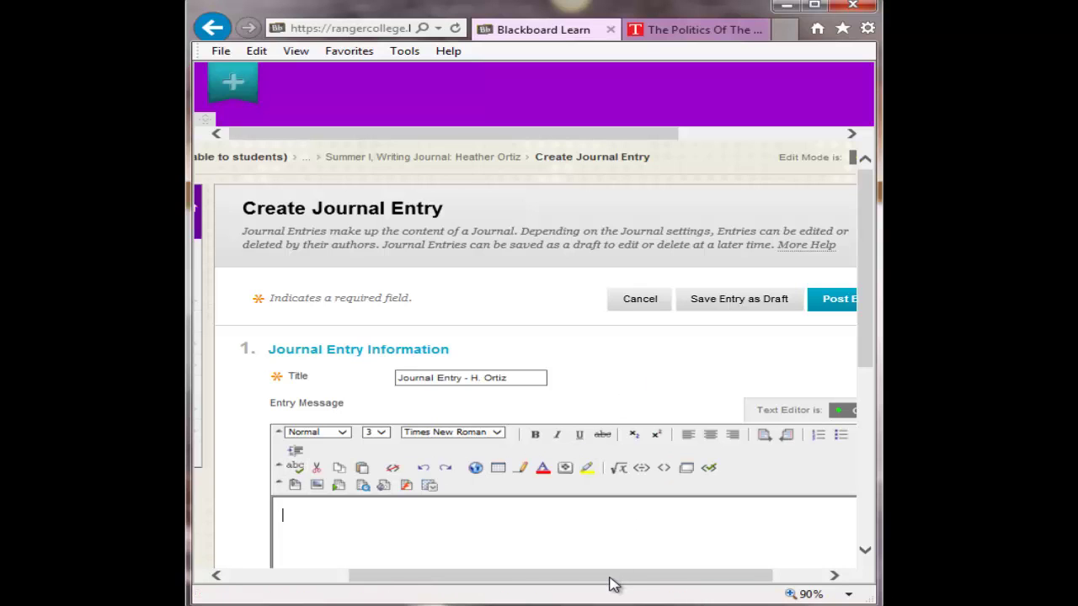
{"action": "left_click_drag", "start_coordinate": [612, 583], "coordinate": [655, 581]}
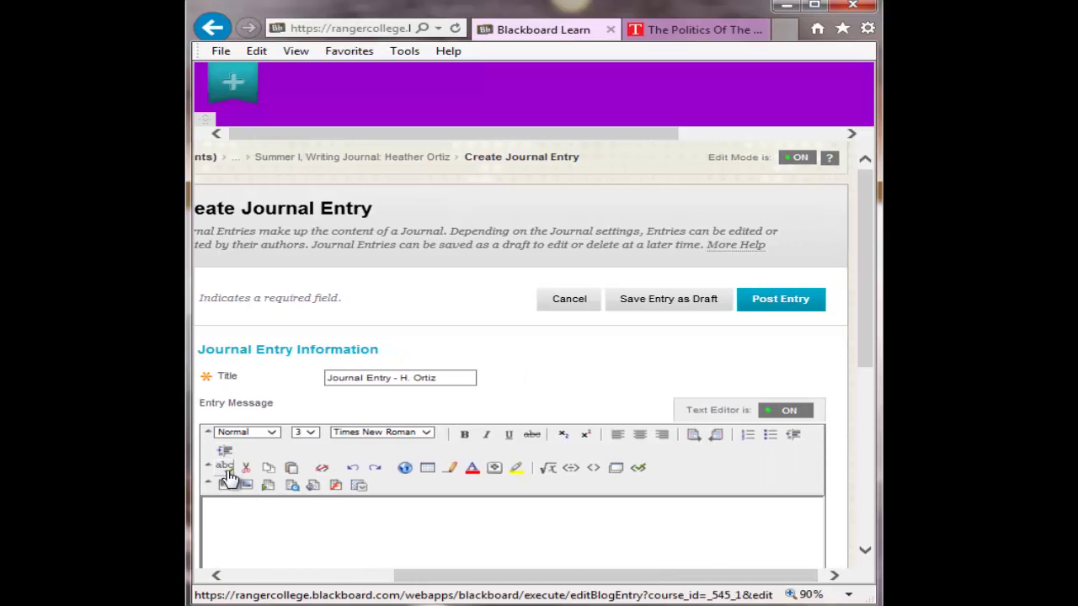
{"action": "left_click", "coordinate": [362, 521]}
{"action": "type", "text": "jdklfjsadlkfjo"}
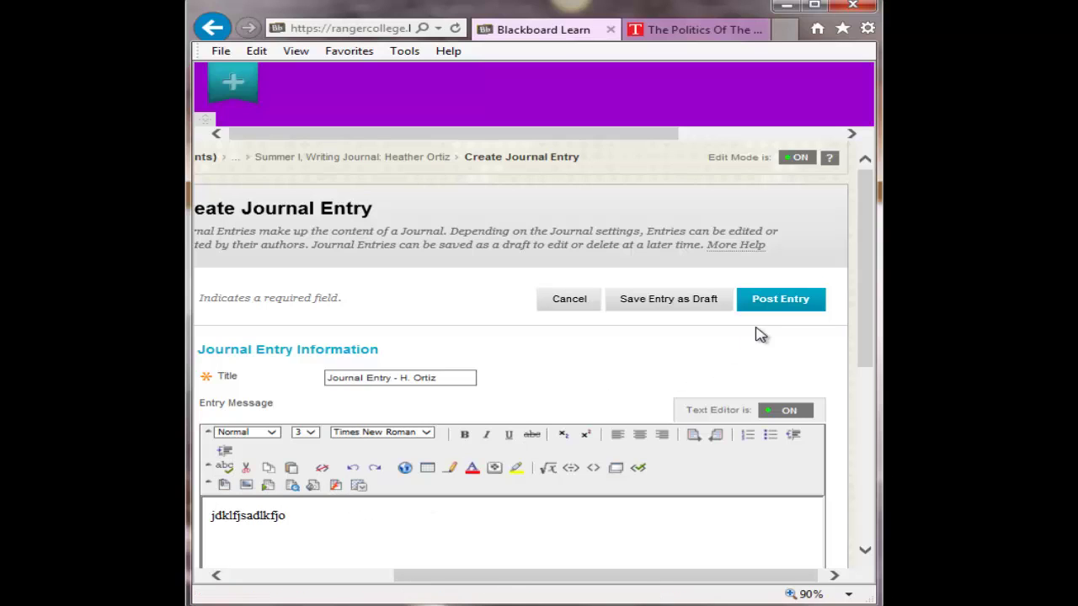
{"action": "left_click", "coordinate": [576, 302]}
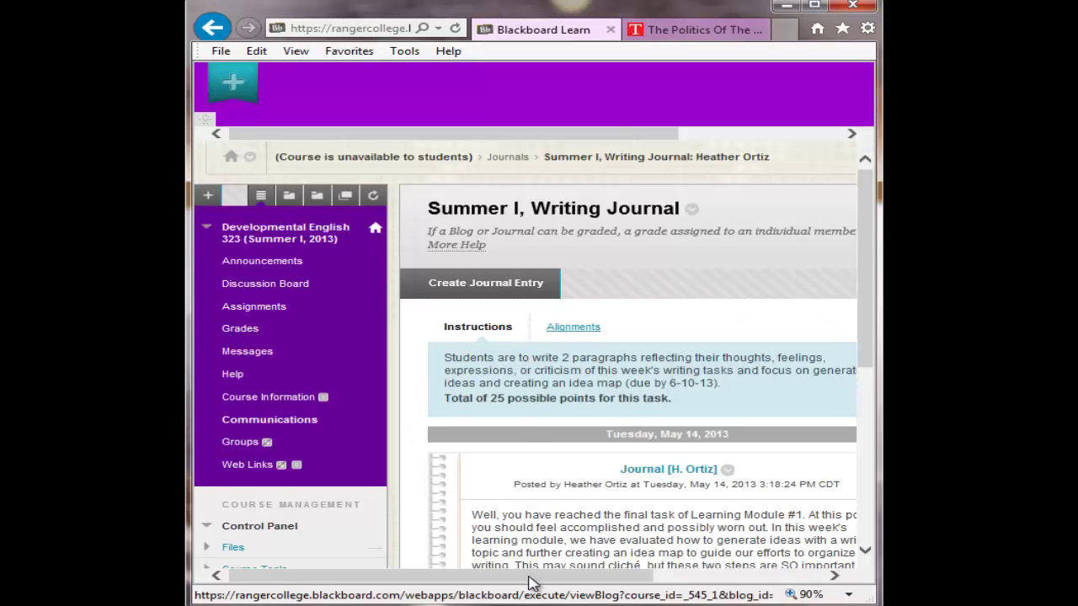
Step: Read through the instructor's sample journal entry of May 14, 2013, below the journal instructions
{"action": "left_click_drag", "start_coordinate": [536, 576], "coordinate": [648, 503]}
{"action": "scroll", "coordinate": [623, 455], "scroll_direction": "down", "scroll_amount": 2}
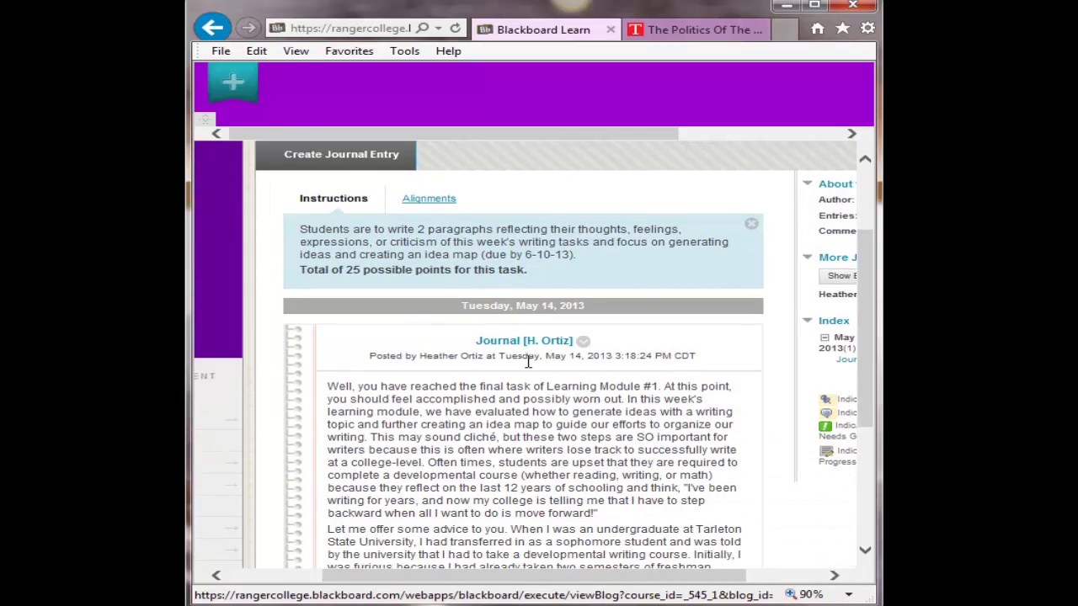
{"action": "scroll", "coordinate": [529, 345], "scroll_direction": "down", "scroll_amount": 1}
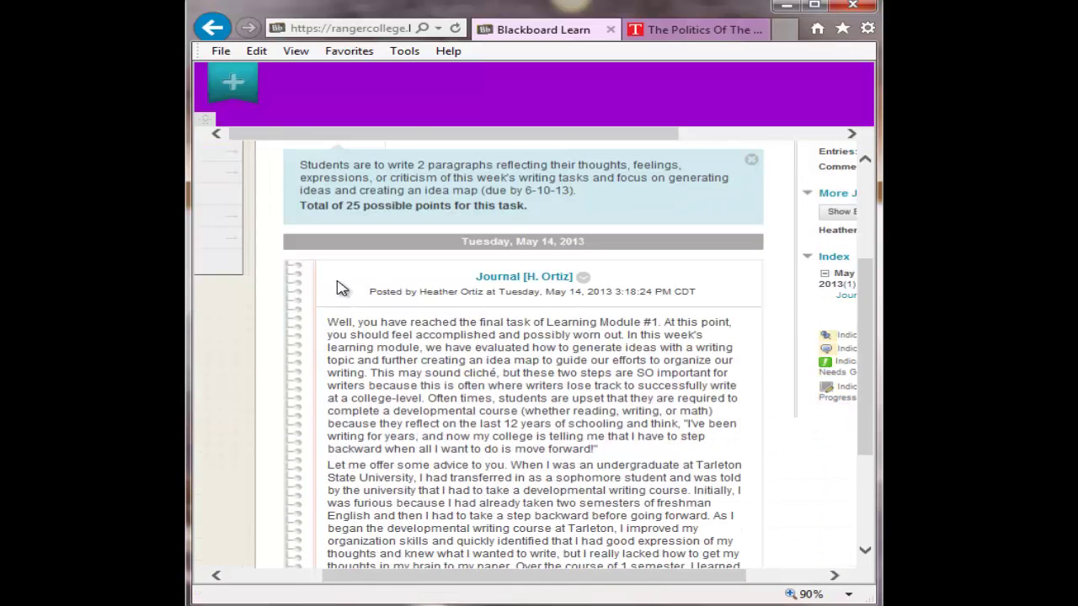
{"action": "scroll", "coordinate": [707, 473], "scroll_direction": "down", "scroll_amount": 4}
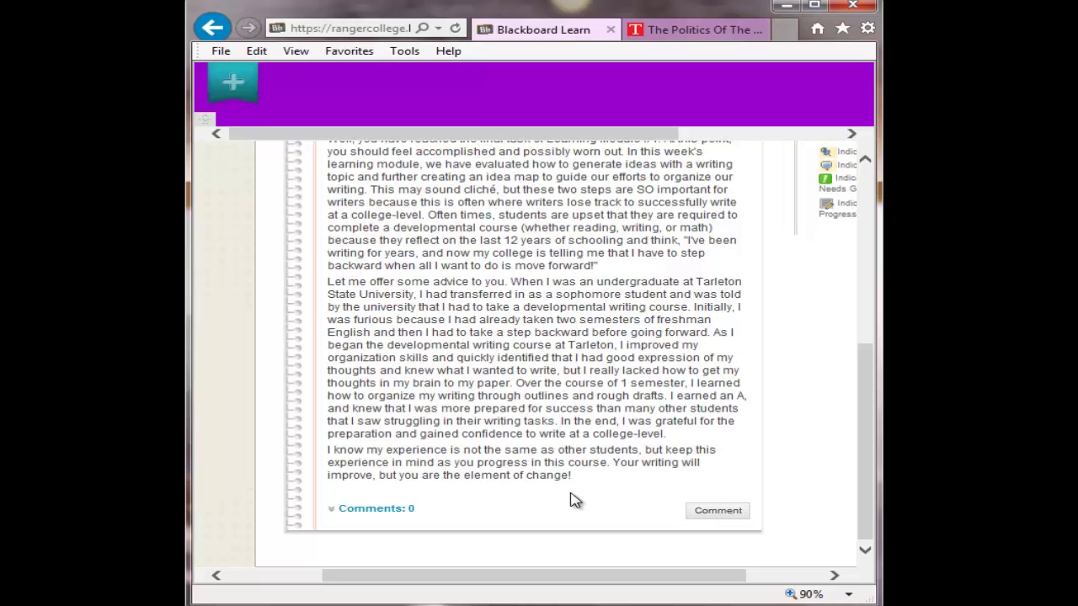
{"action": "scroll", "coordinate": [575, 472], "scroll_direction": "up", "scroll_amount": 4}
{"action": "scroll", "coordinate": [579, 425], "scroll_direction": "up", "scroll_amount": 3}
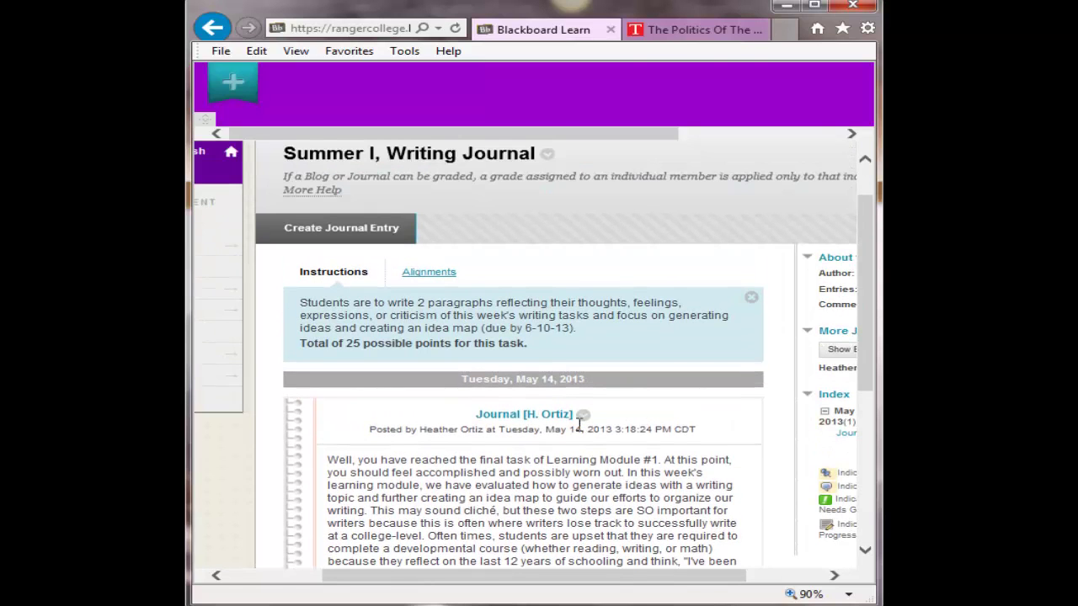